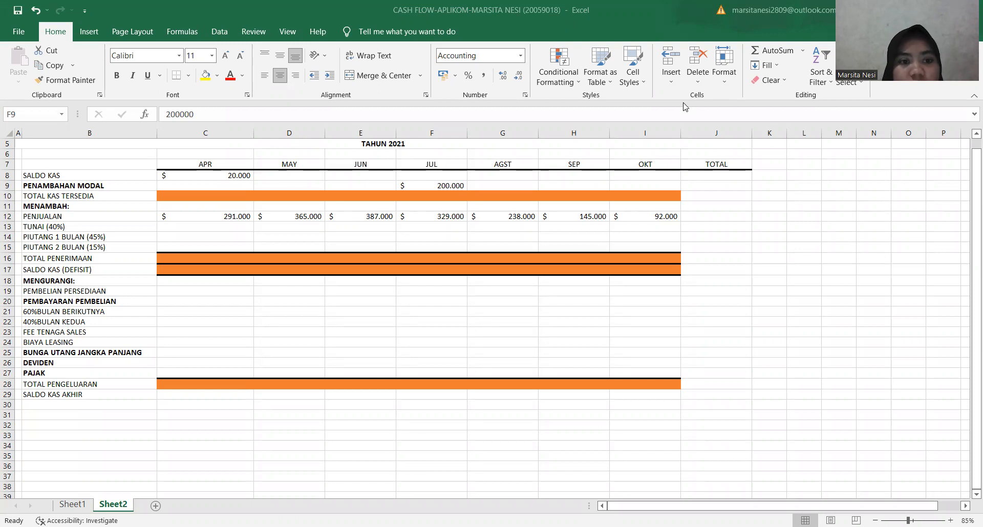
Calculate April's TOTAL KAS TERSEDIA in C10 by adding SALDO KAS and PENAMBAHAN MODAL with =C8+C9.
click(229, 174)
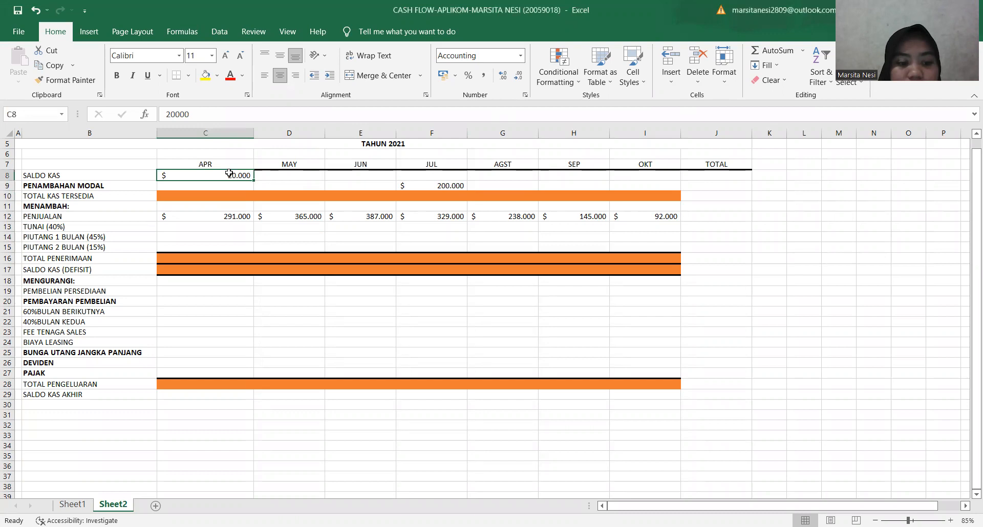
click(434, 187)
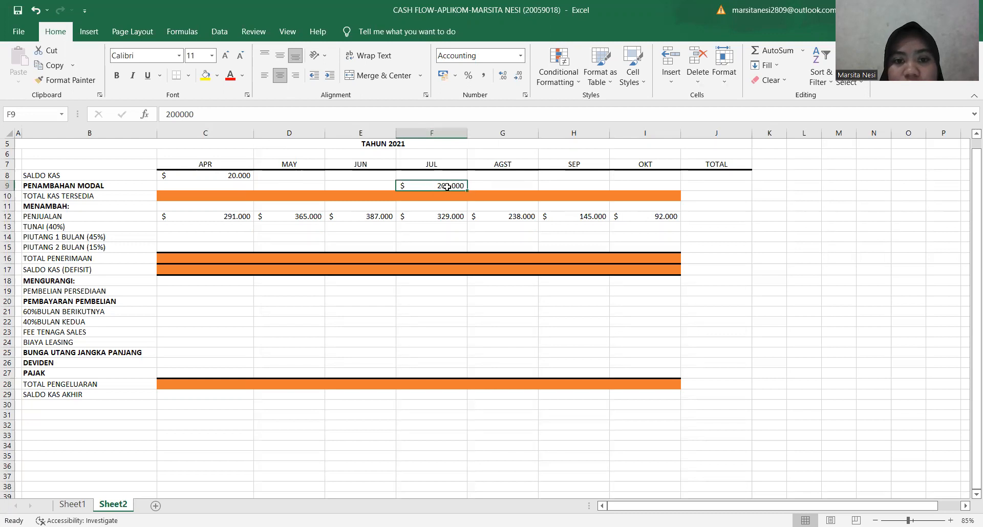
click(202, 196)
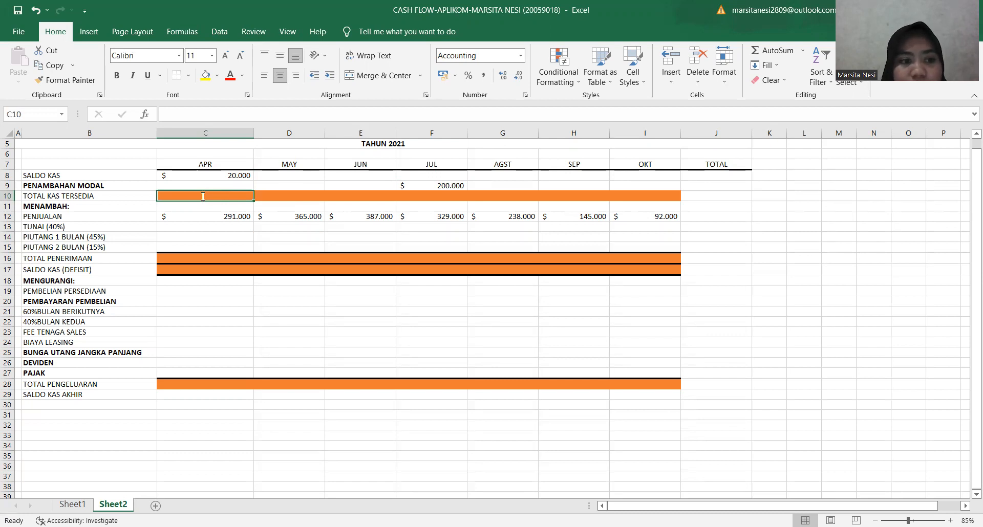
text(=)
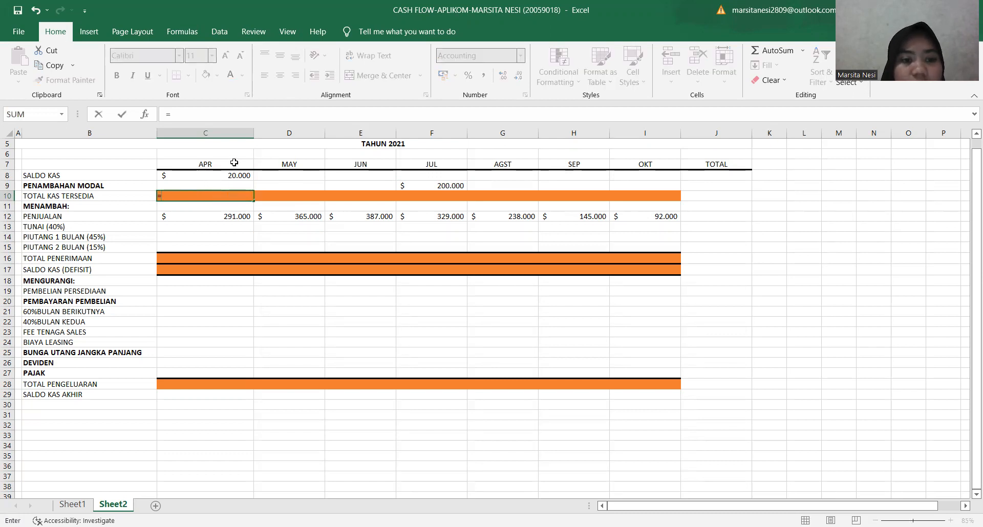
click(228, 178)
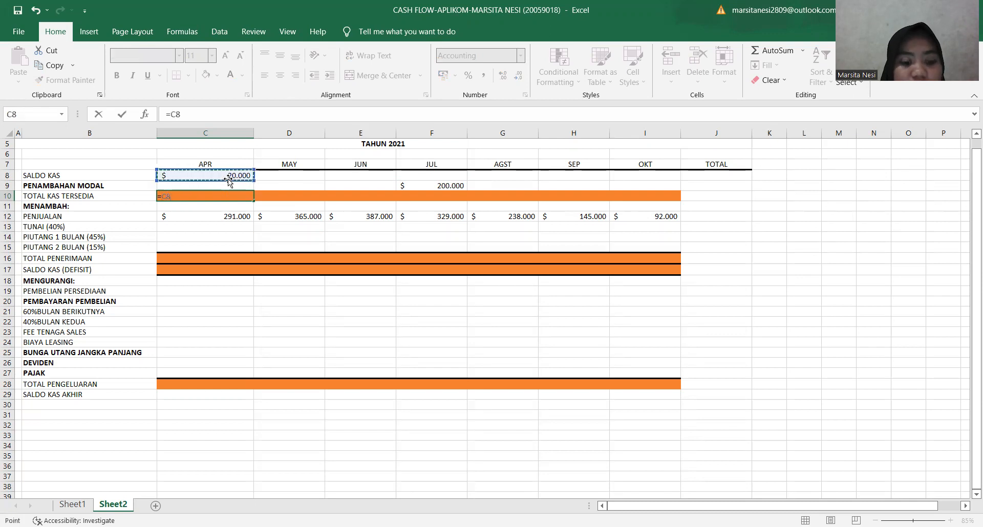
text(+)
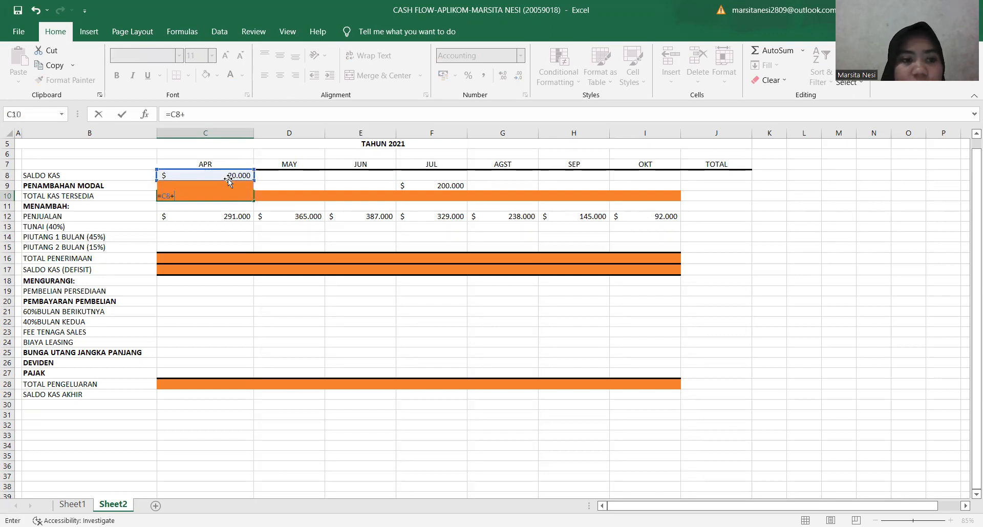
click(228, 183)
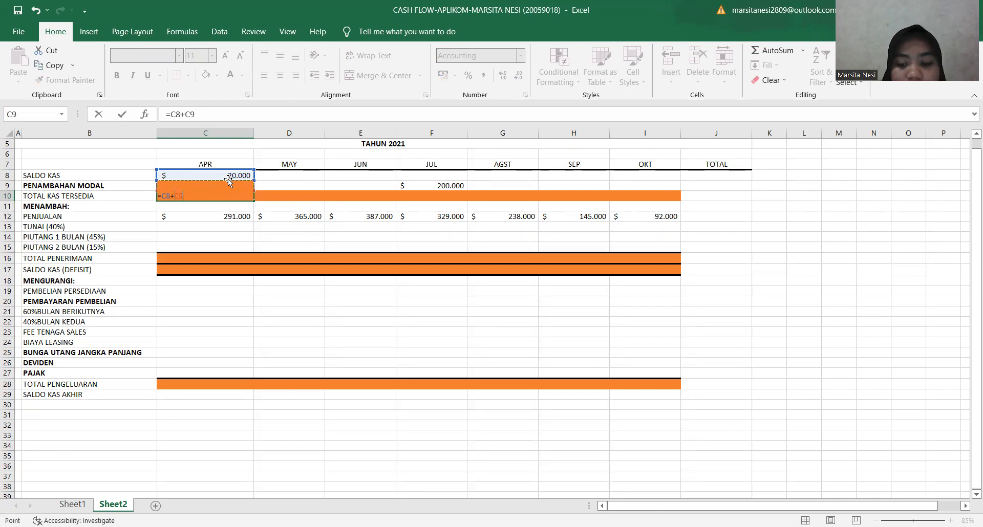
key(Return)
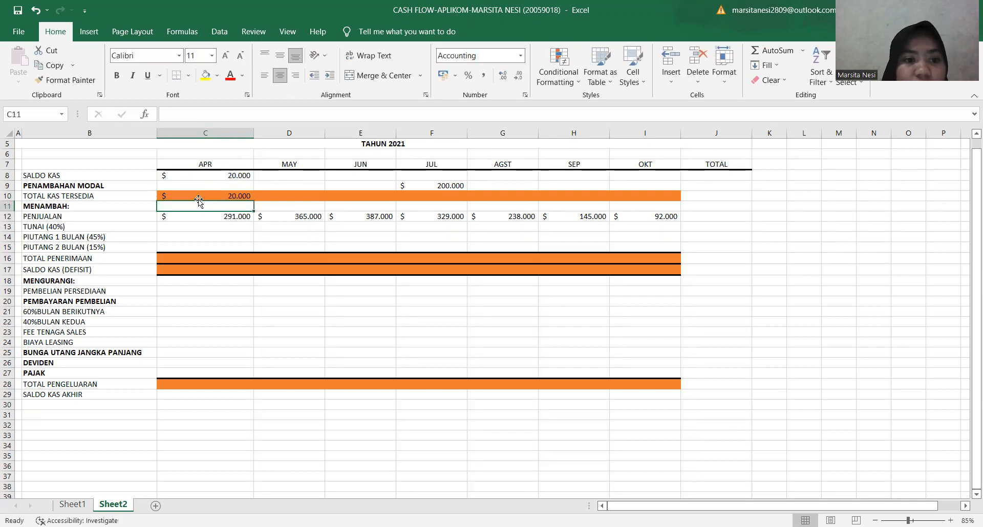
click(211, 196)
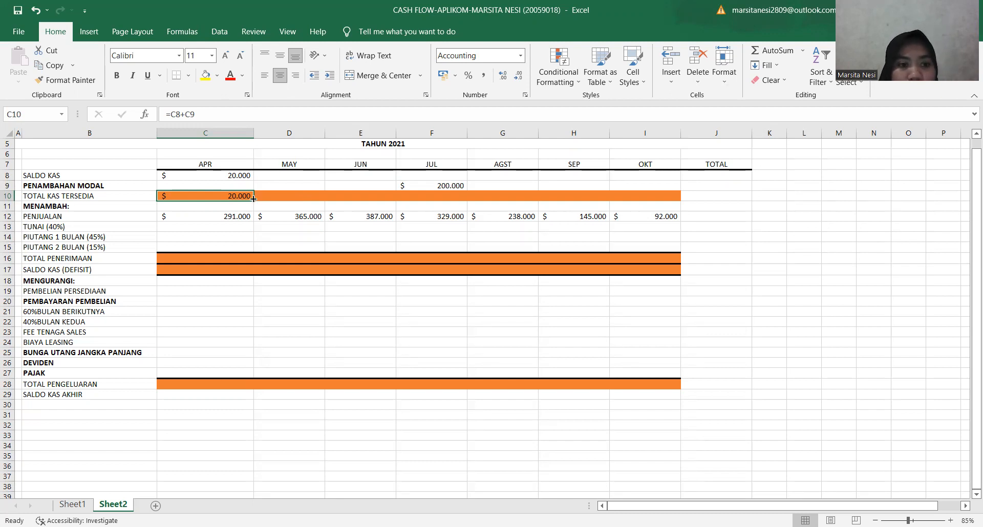
Review the monthly sales amounts in the PENJUALAN row from April through October.
click(231, 210)
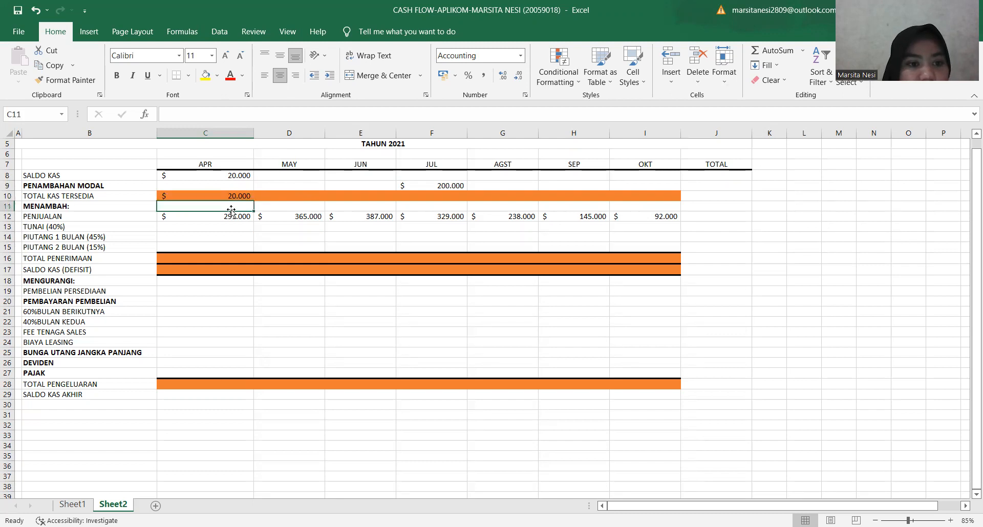
click(224, 219)
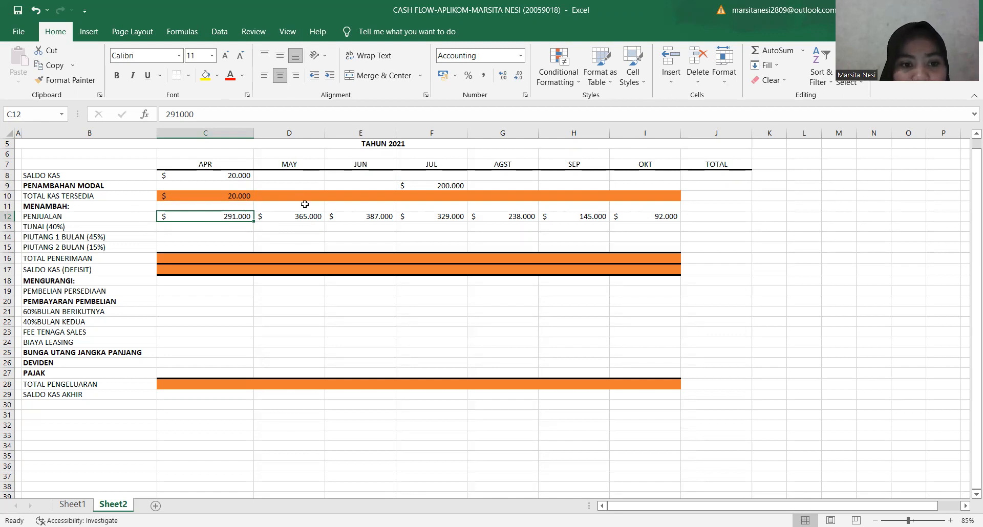
key(Right)
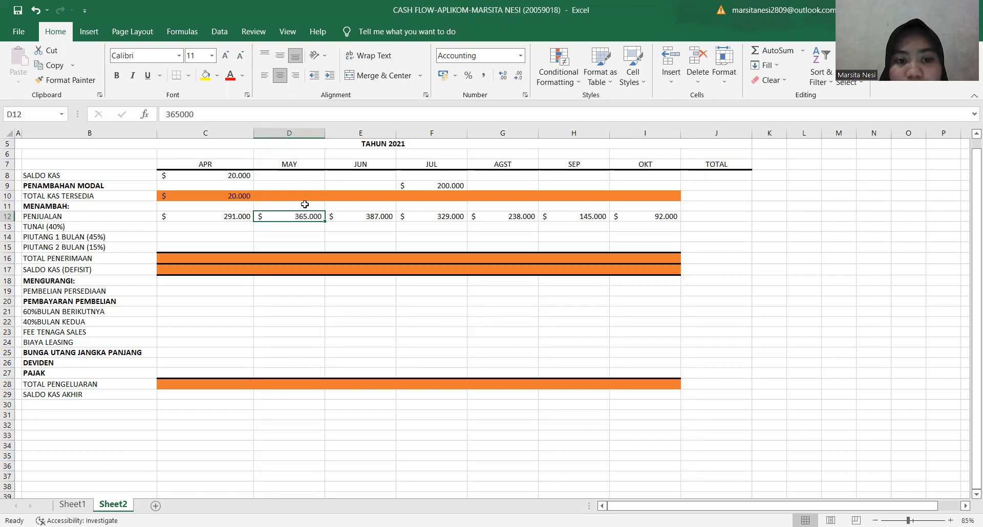
key(Right)
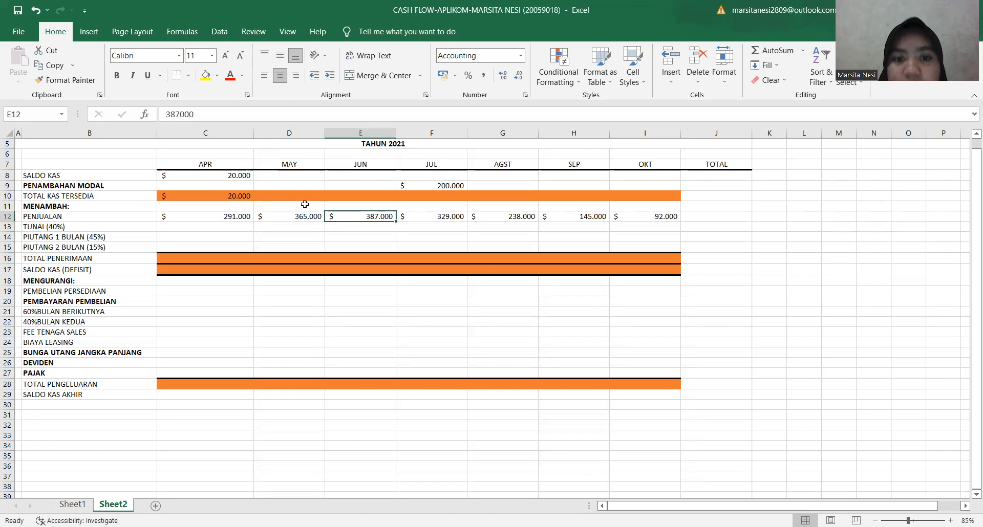
key(Right)
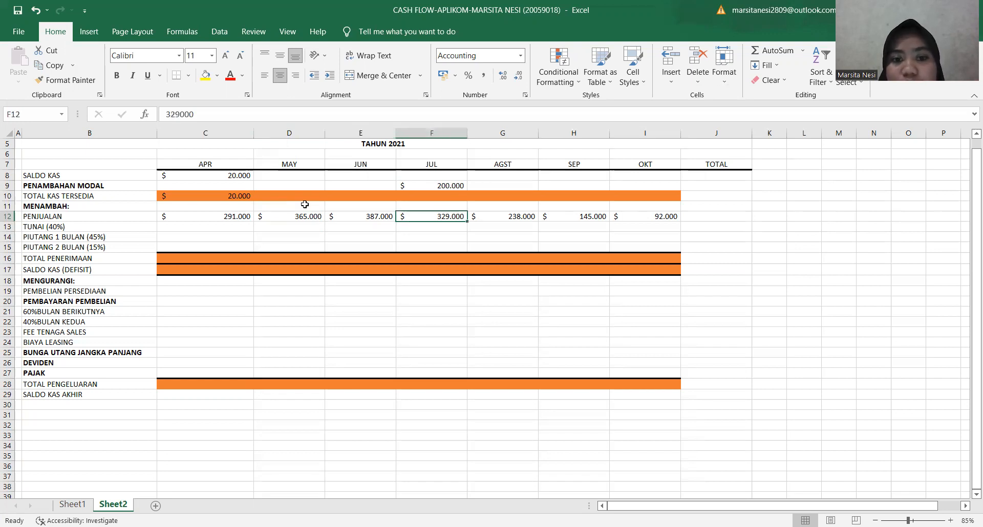
key(Right)
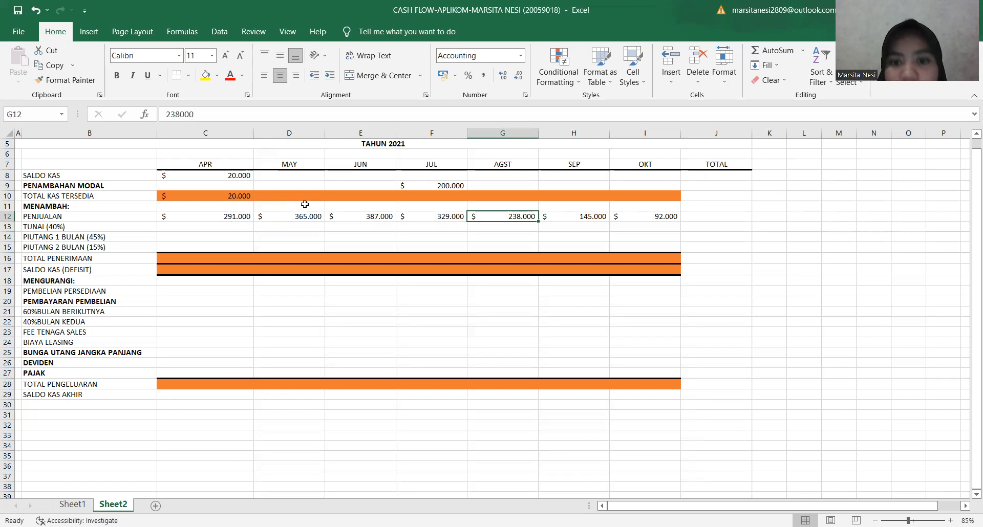
key(Right)
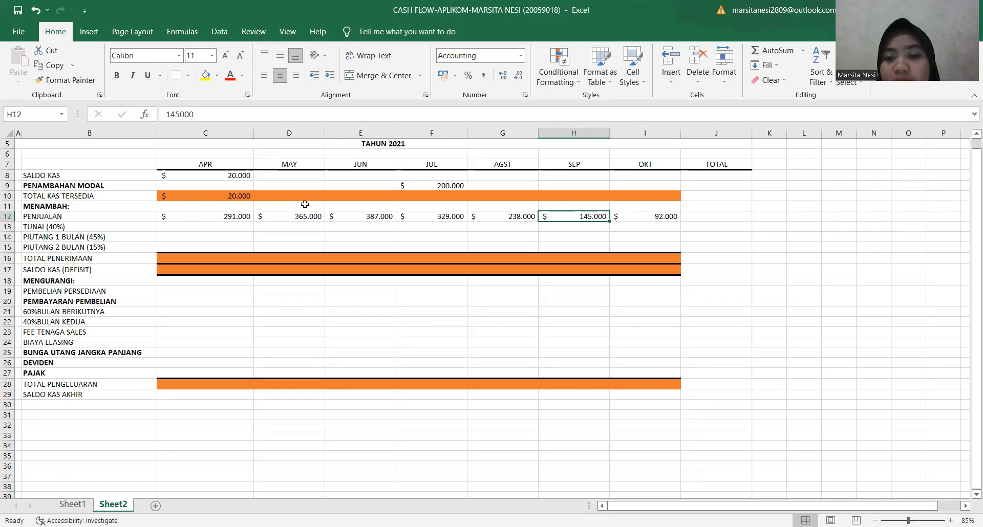
key(Right)
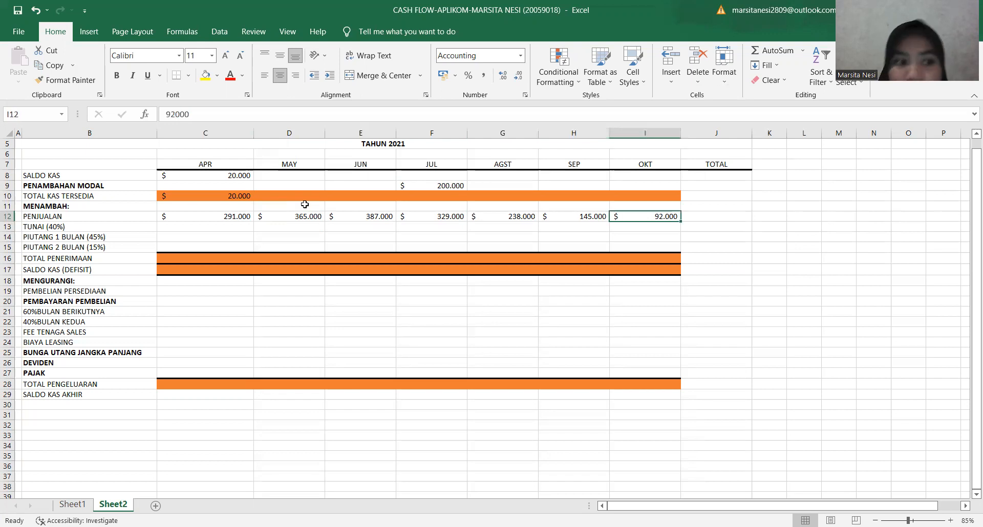
click(182, 225)
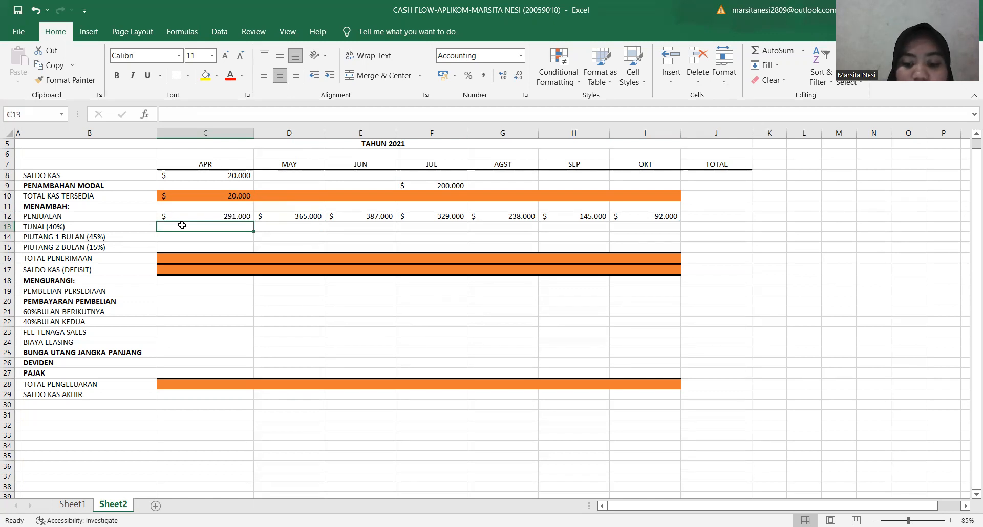
text(=)
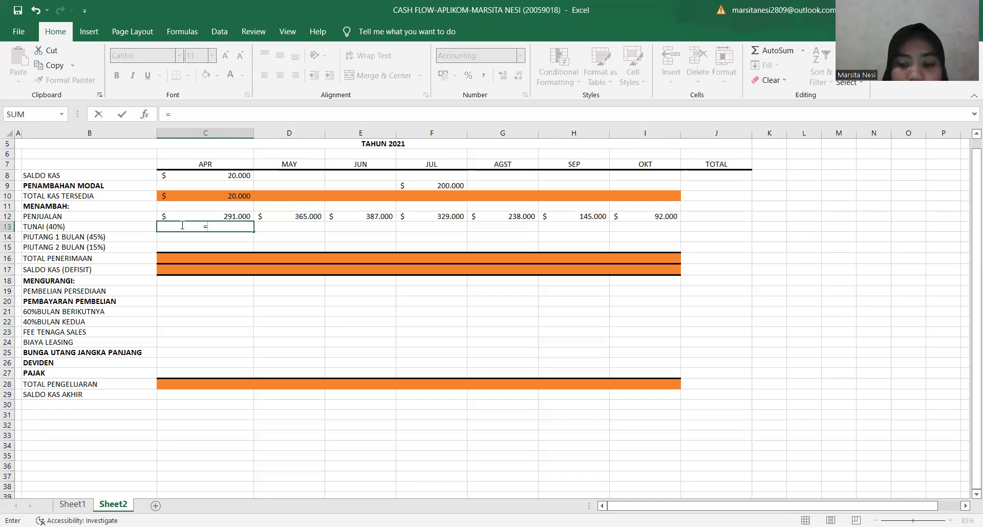
text(40%)
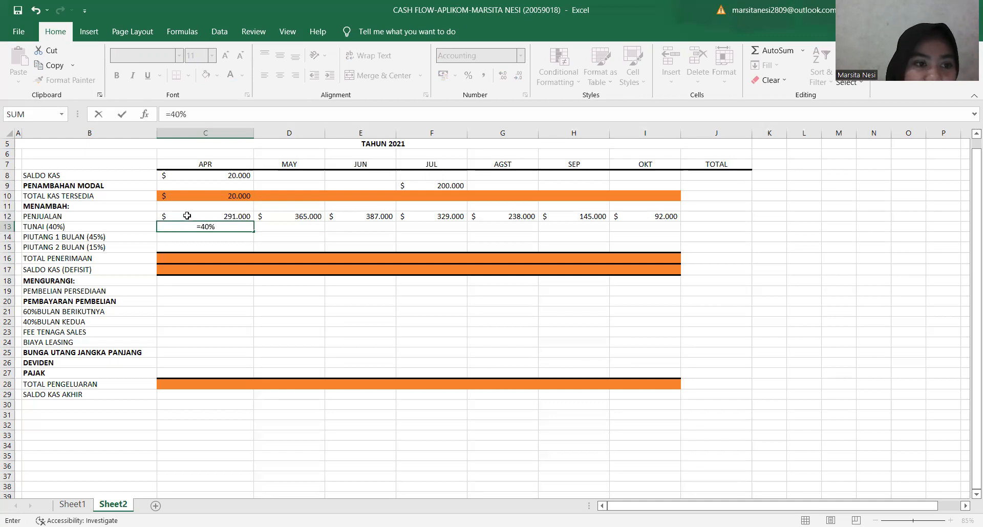
click(187, 215)
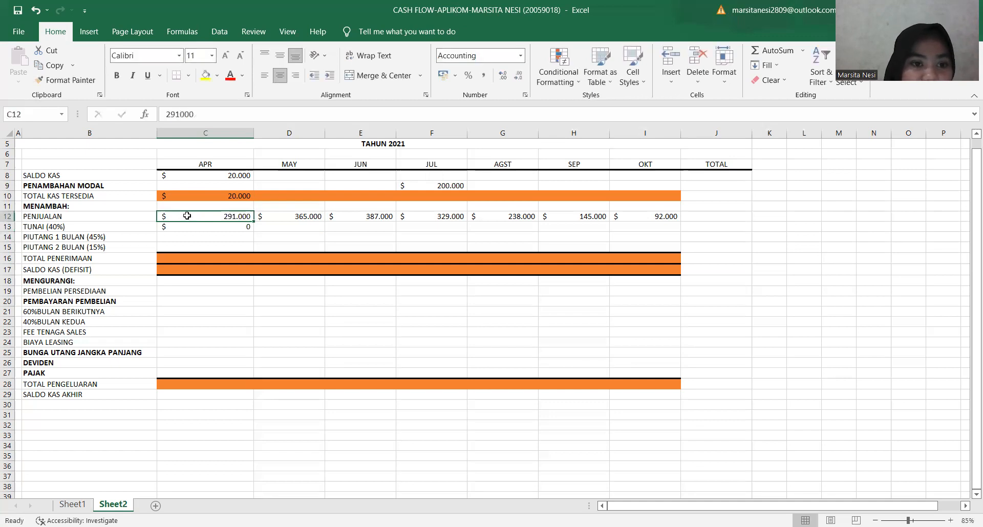
Replace the entry in April's TUNAI (40%) cell, C13, with the formula =40%*C12 based on April sales.
click(191, 228)
key(BackSpace)
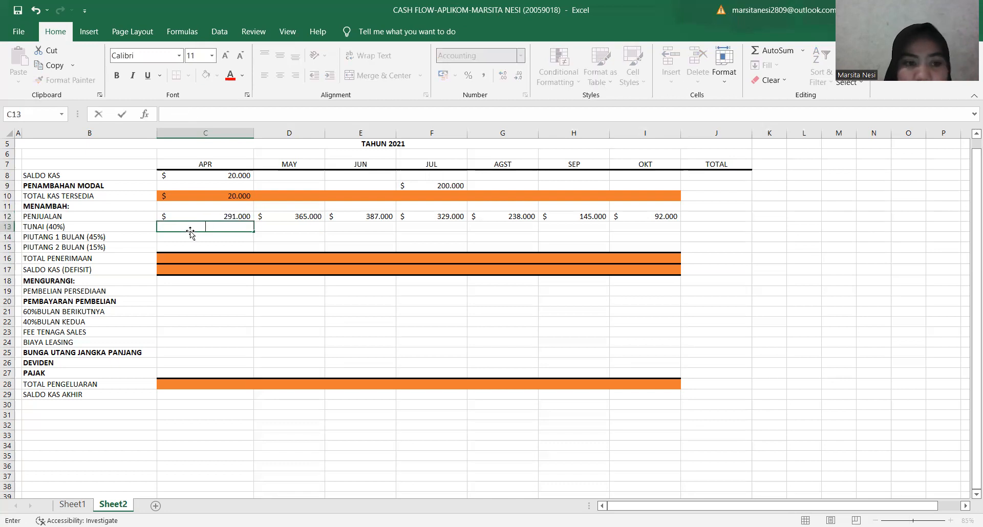
text(=)
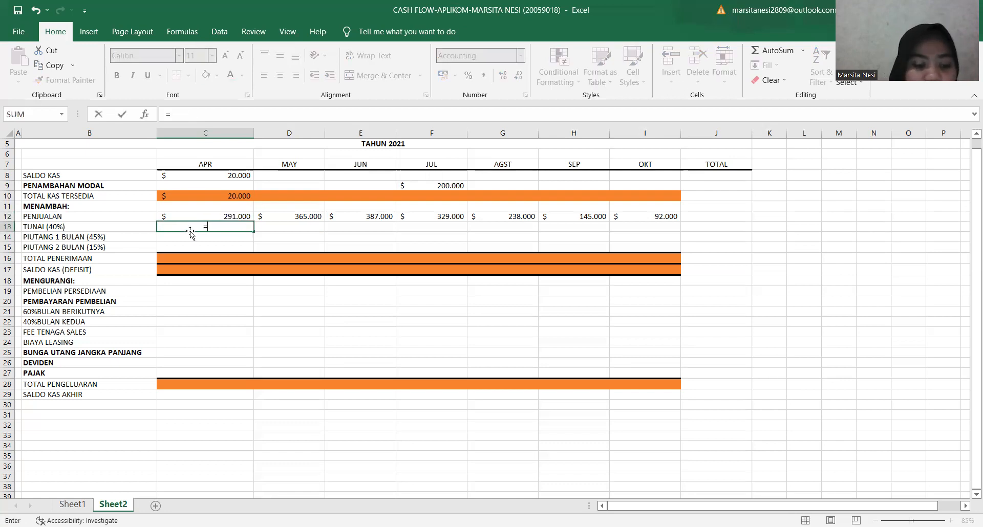
text(40%*)
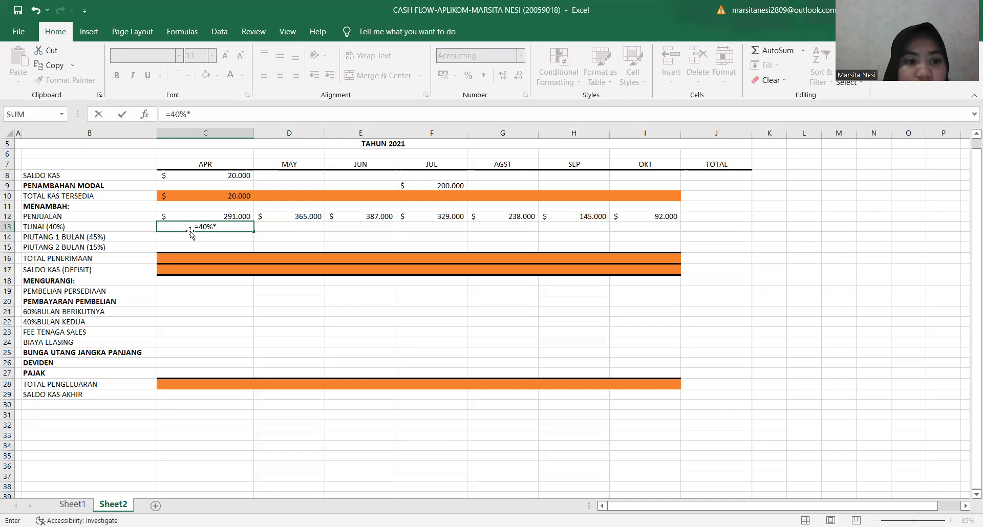
click(212, 215)
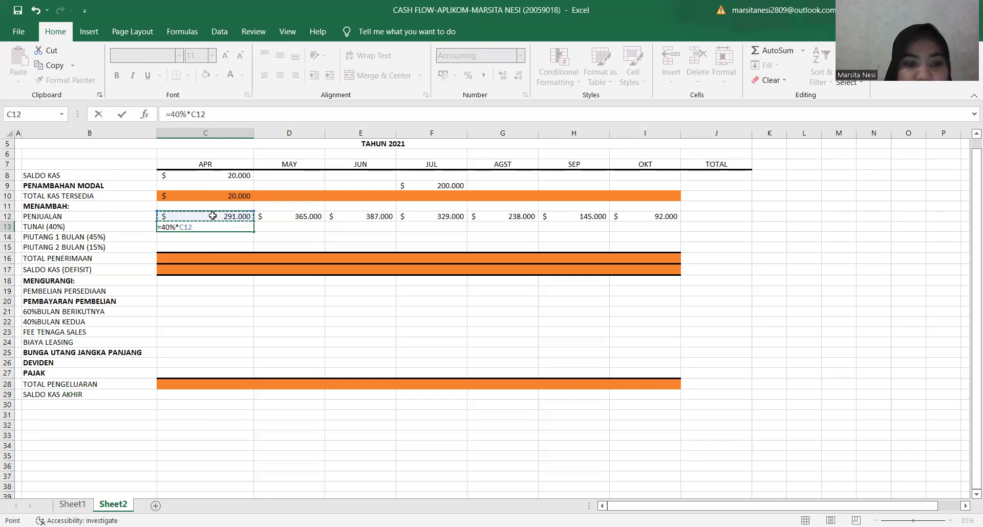
key(Return)
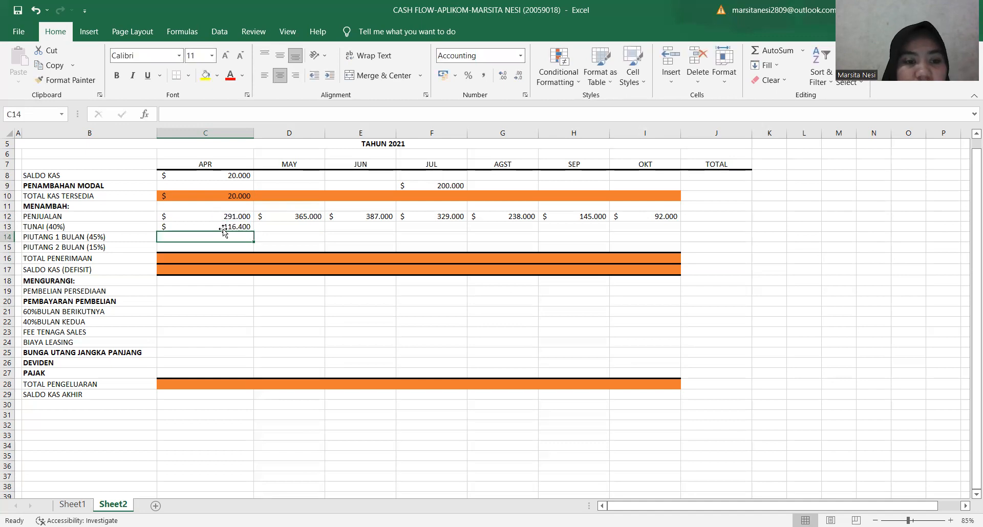
click(215, 226)
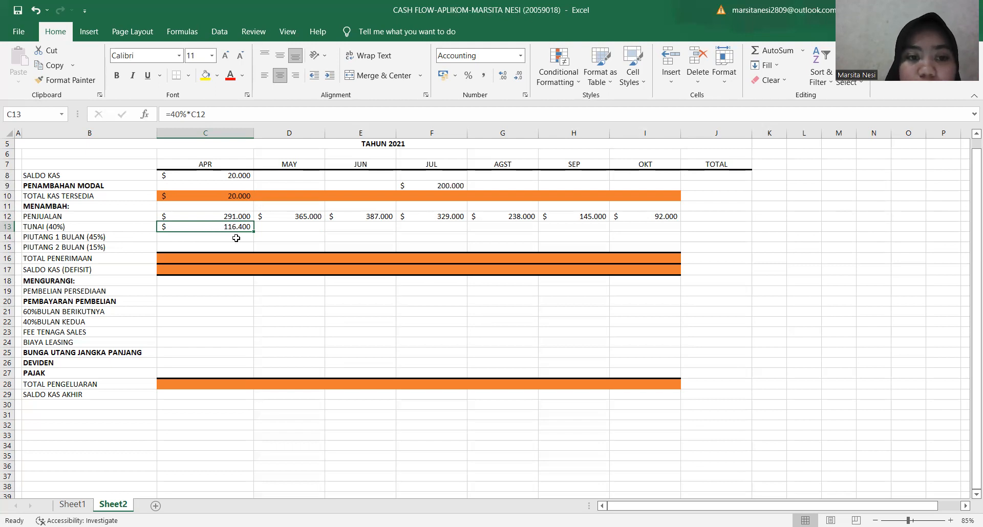
Calculate May's PIUTANG 1 BULAN (45%) in D14 from April sales with =45%*C12.
click(268, 237)
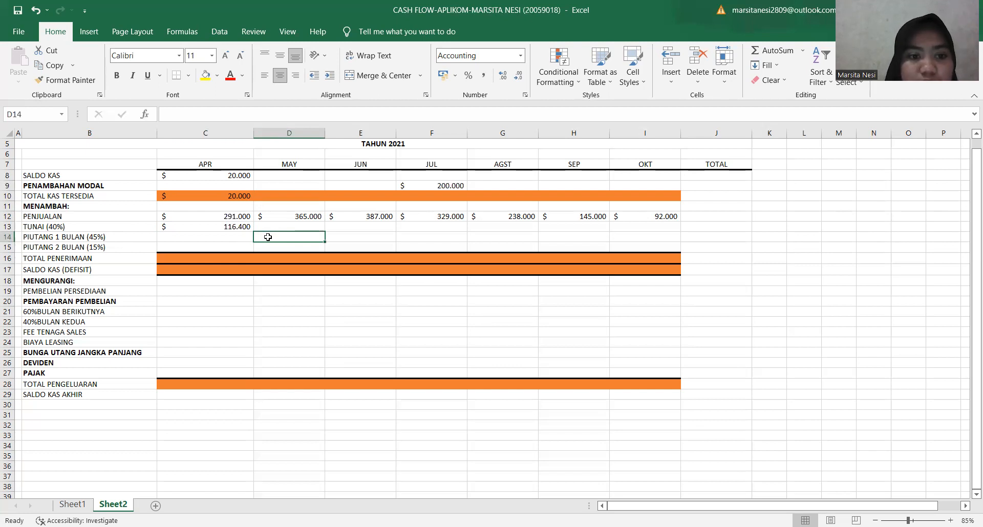
text(=4)
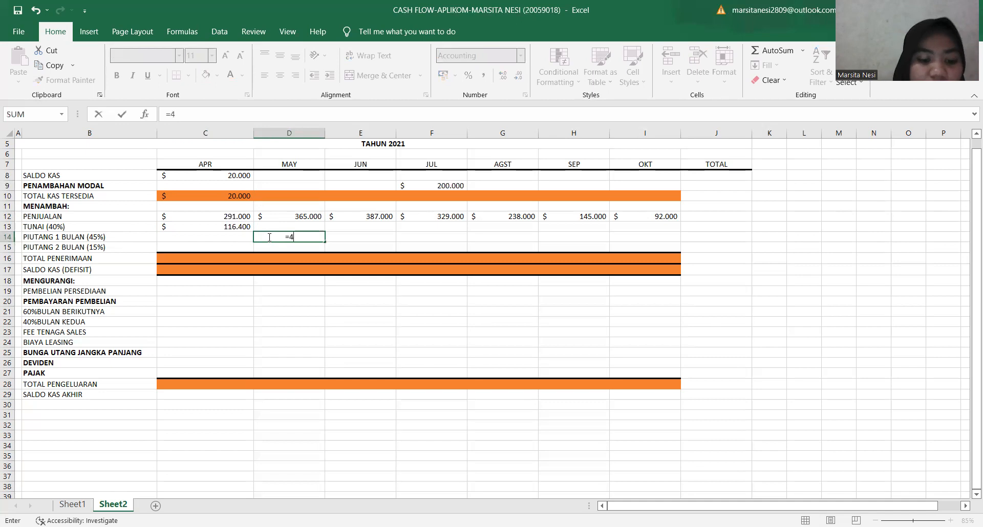
text(5%)
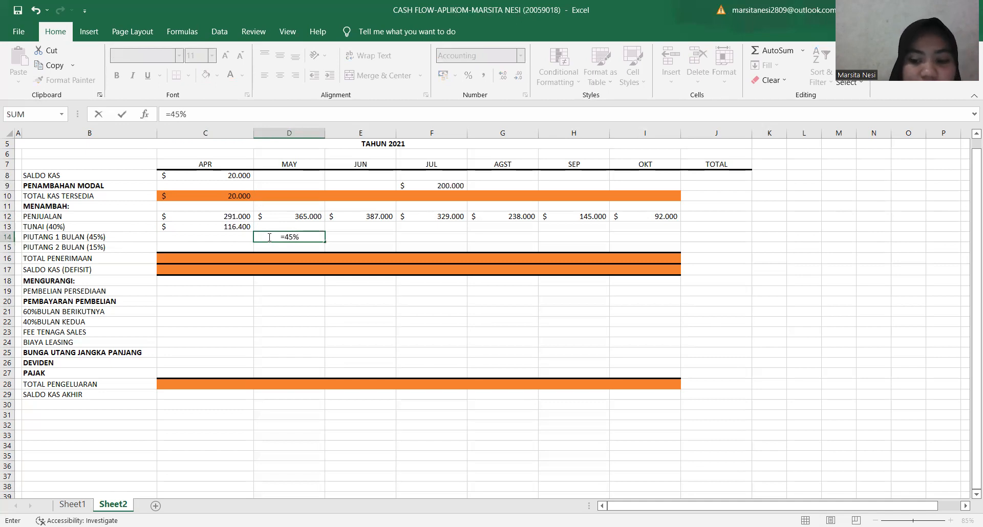
text(*)
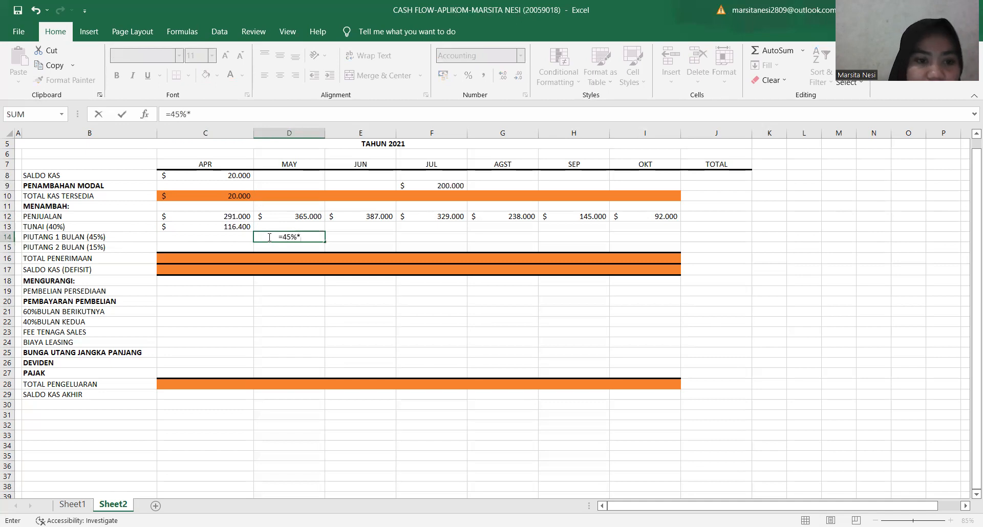
click(186, 215)
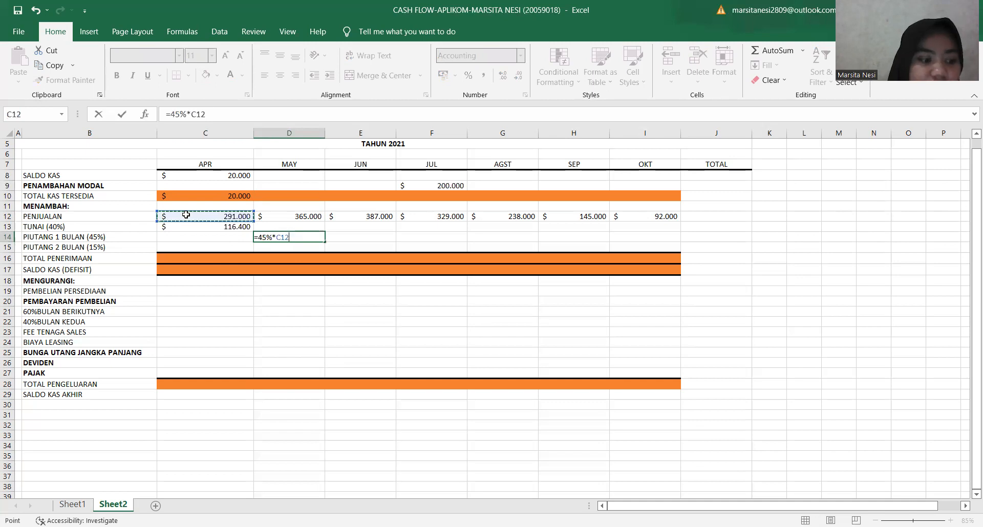
key(Return)
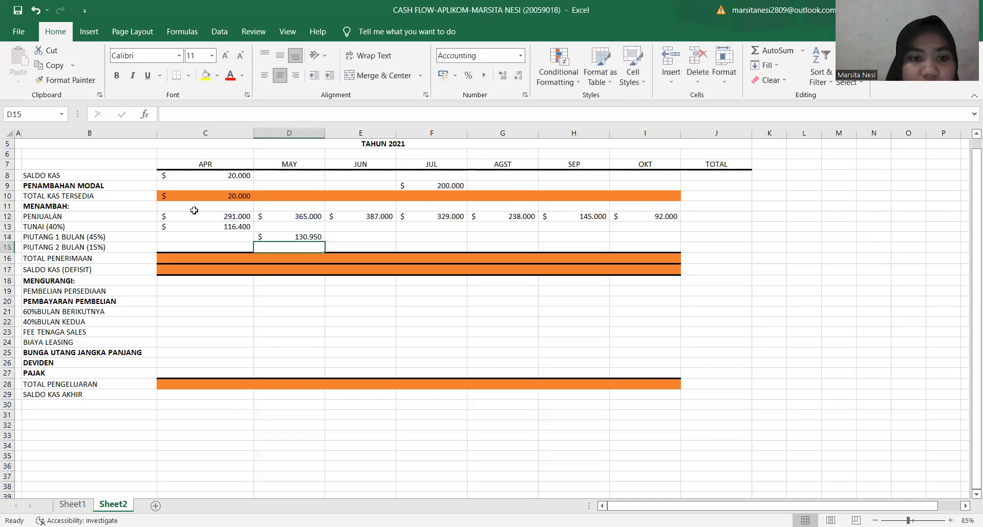
click(276, 234)
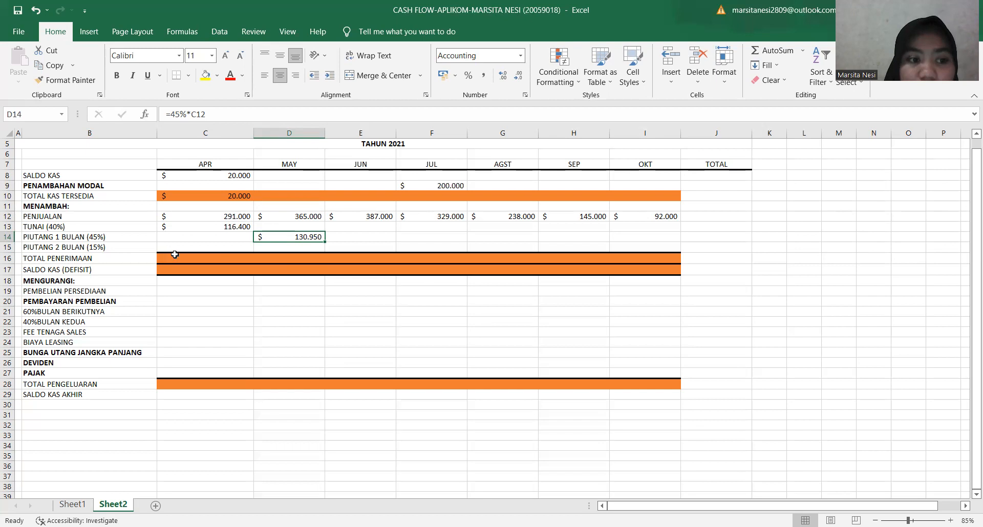
Calculate June's PIUTANG 2 BULAN (15%) in E15 from April sales with =15%*C12.
click(349, 245)
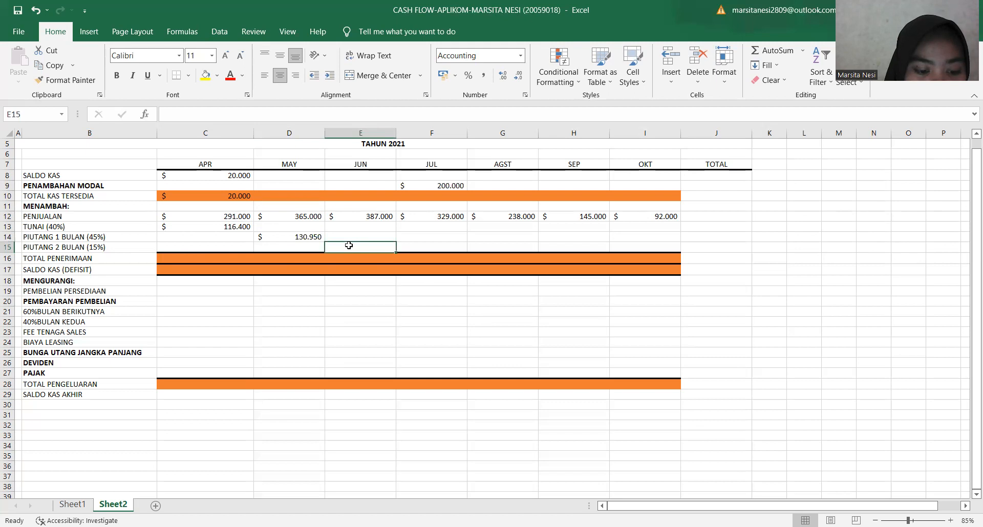
text(=)
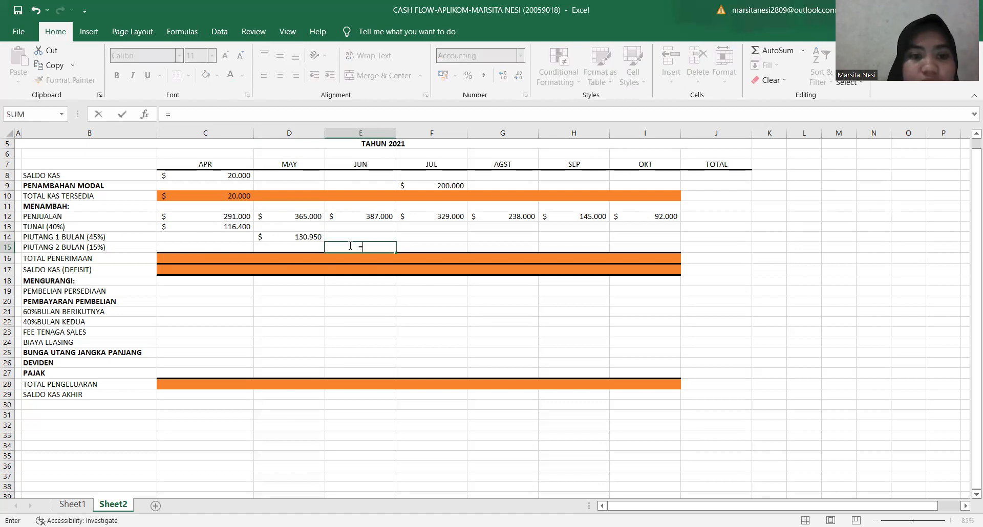
text(15%*)
click(239, 216)
key(Return)
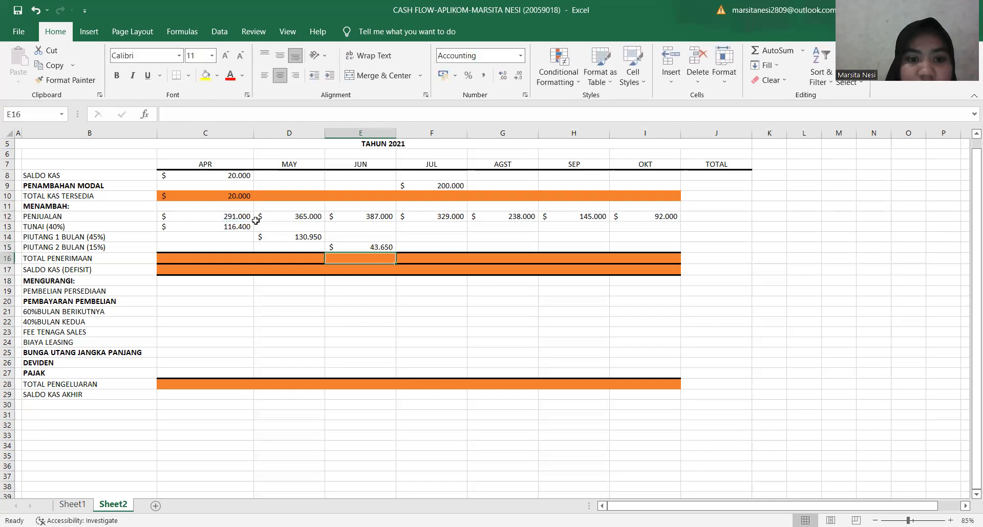
click(339, 246)
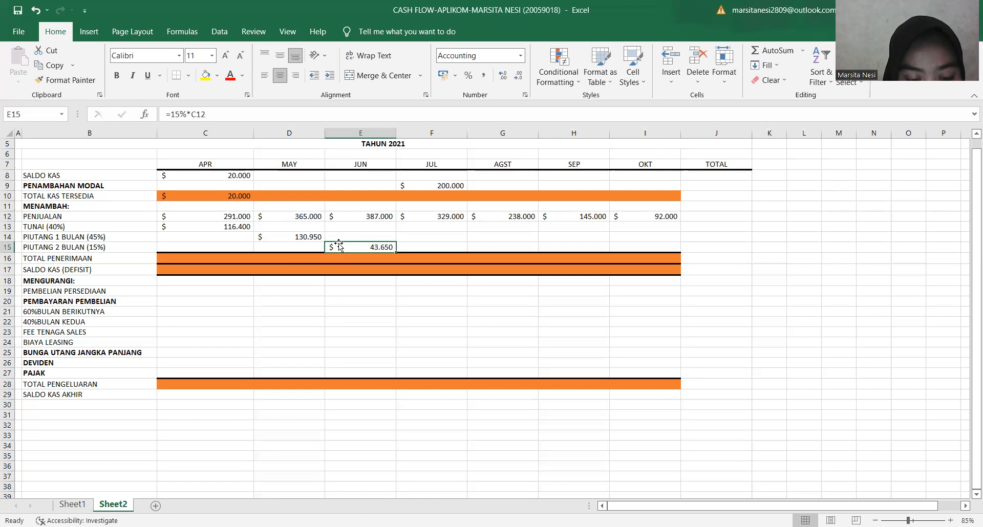
click(225, 257)
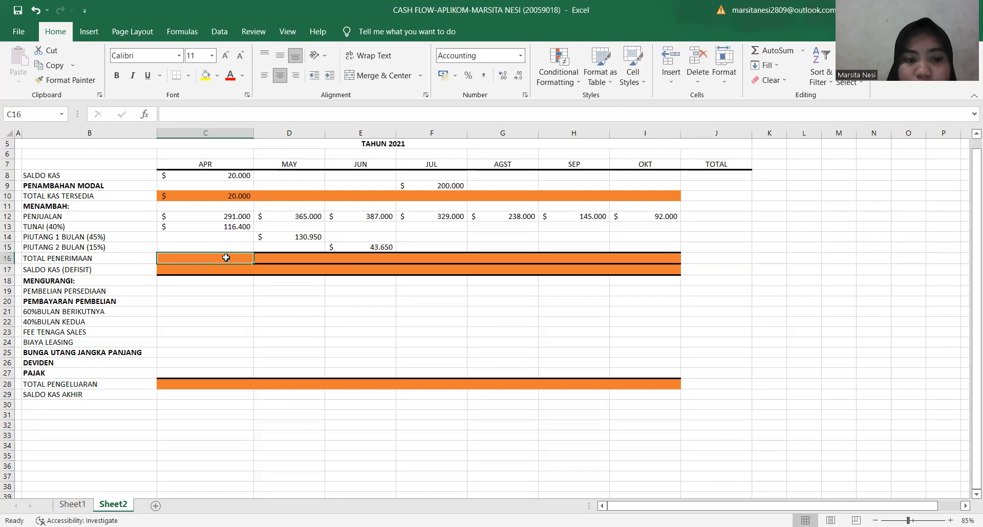
text(=)
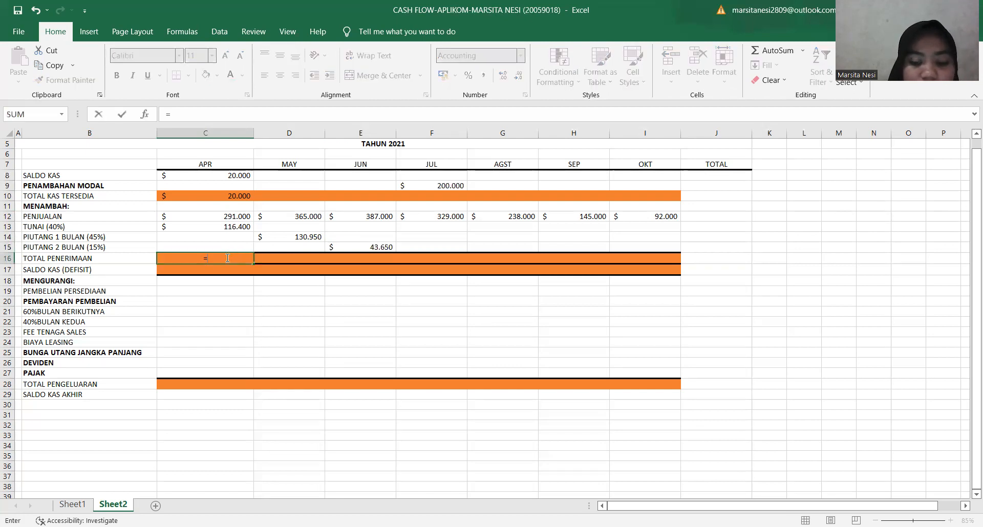
text(SUM)
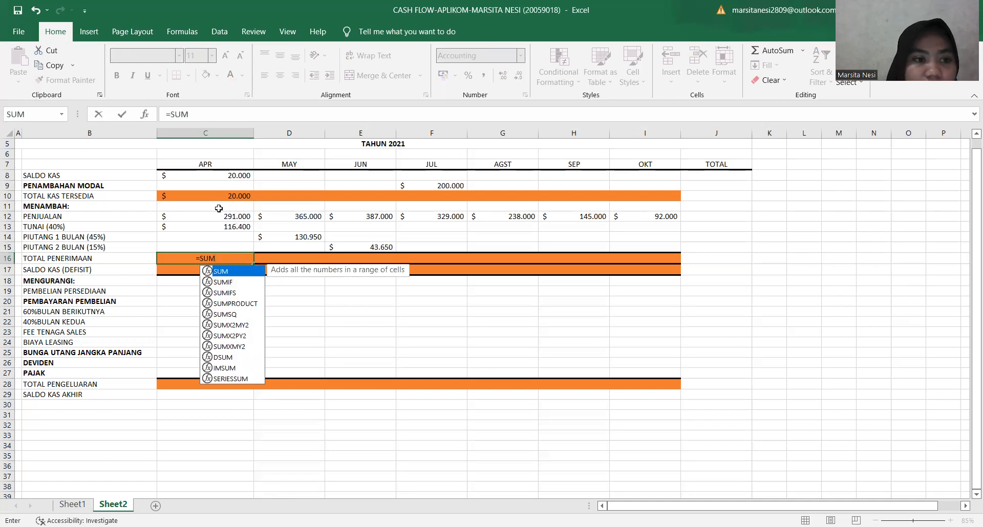
drag(218, 218, 226, 246)
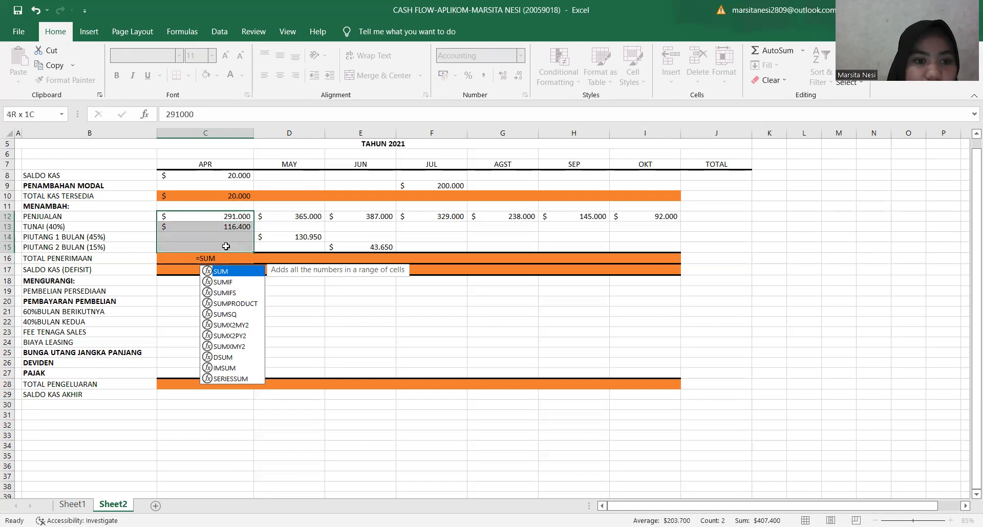
Calculate April's TOTAL PENERIMAAN in C16 with =SUM(C12:C15), covering PENJUALAN through PIUTANG 2 BULAN.
click(216, 258)
text(=)
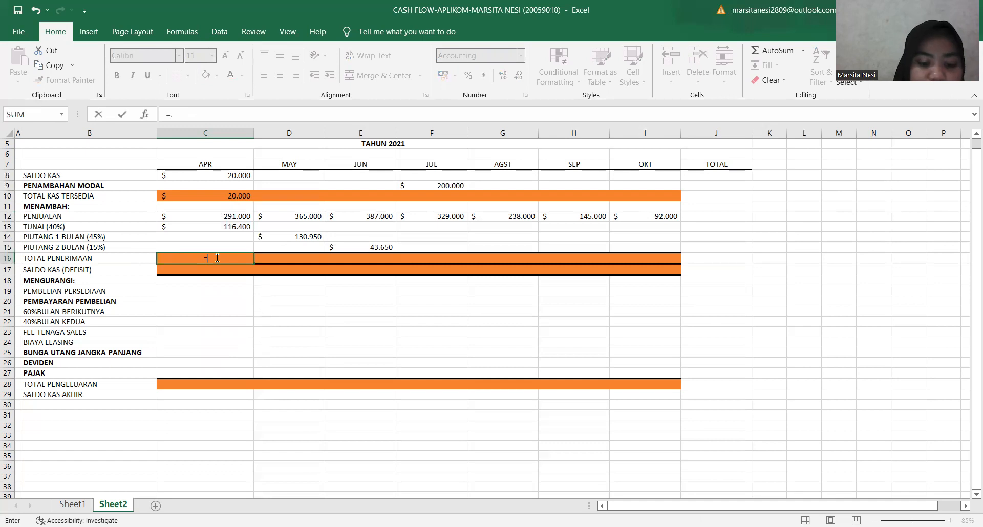
text(SUM()
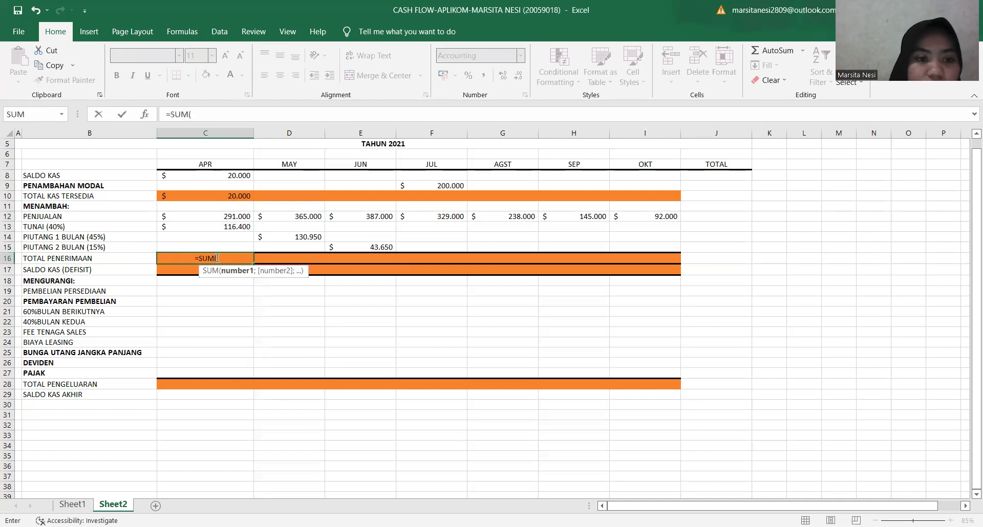
click(187, 219)
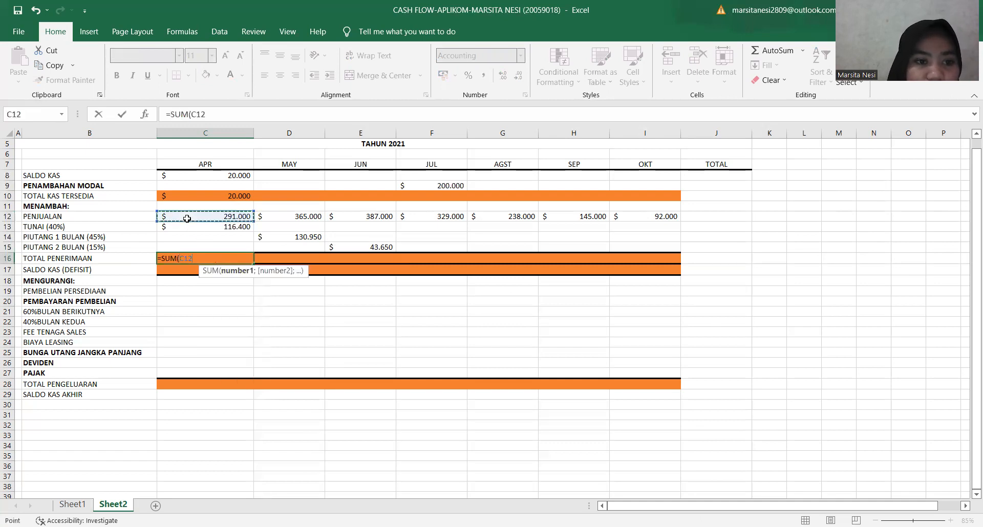
drag(193, 241, 193, 243)
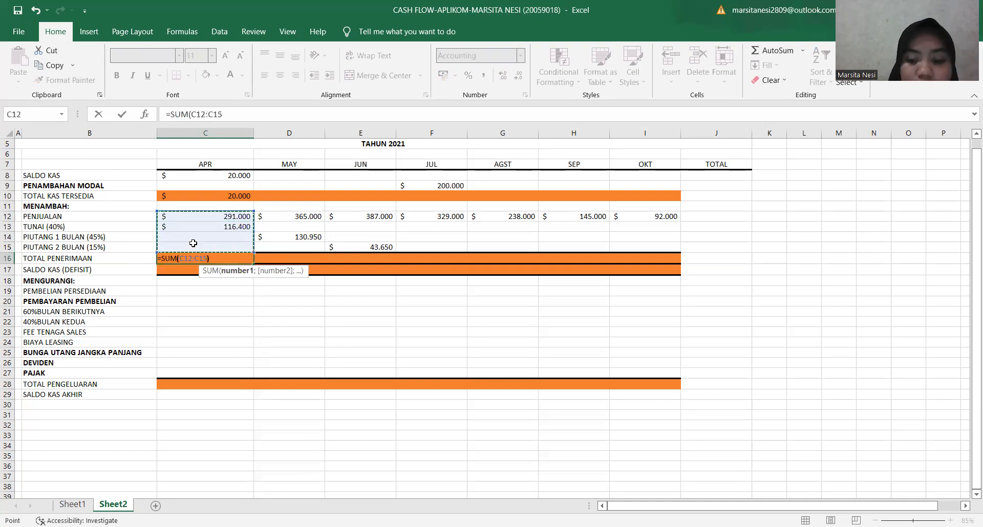
key(Return)
click(195, 256)
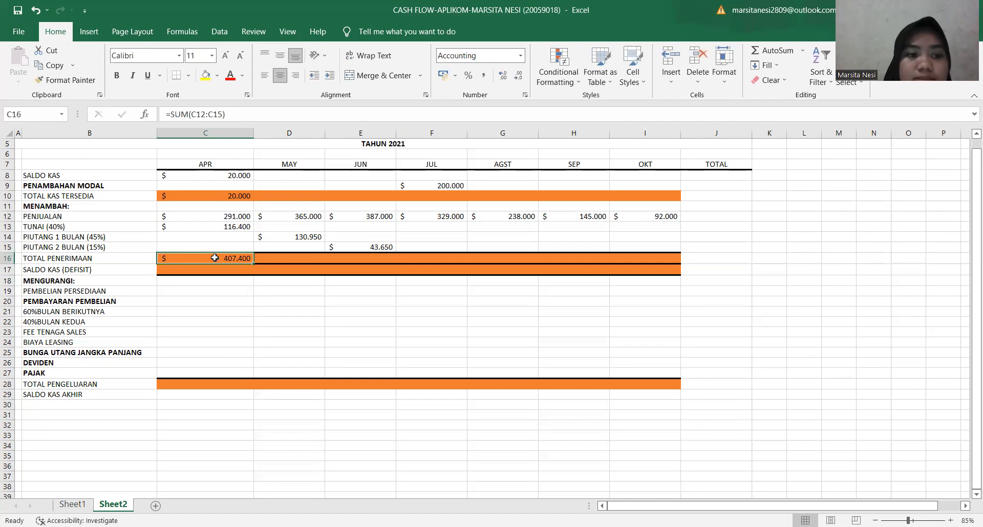
Calculate April's SALDO KAS (DEFISIT) in C17 by adding TOTAL KAS TERSEDIA and TOTAL PENERIMAAN with =C10+C16.
click(215, 267)
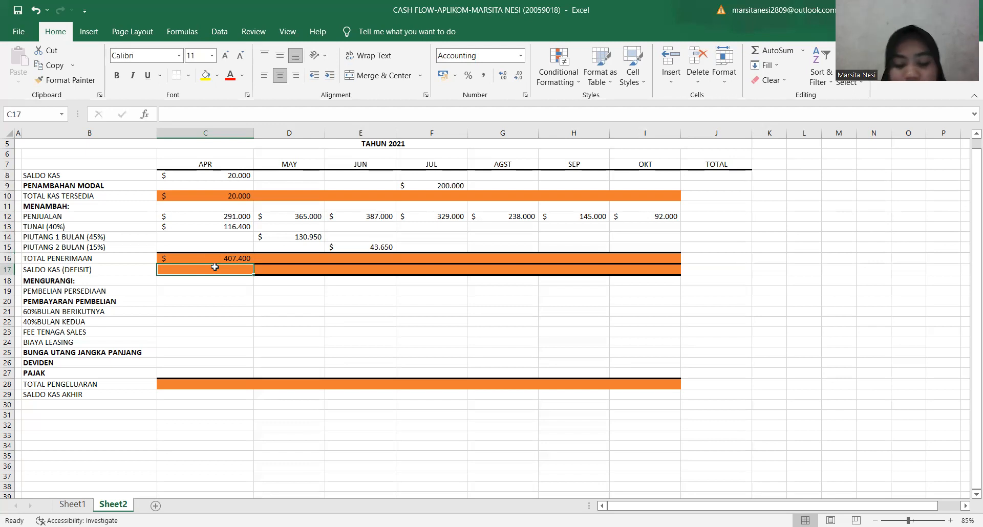
text(=)
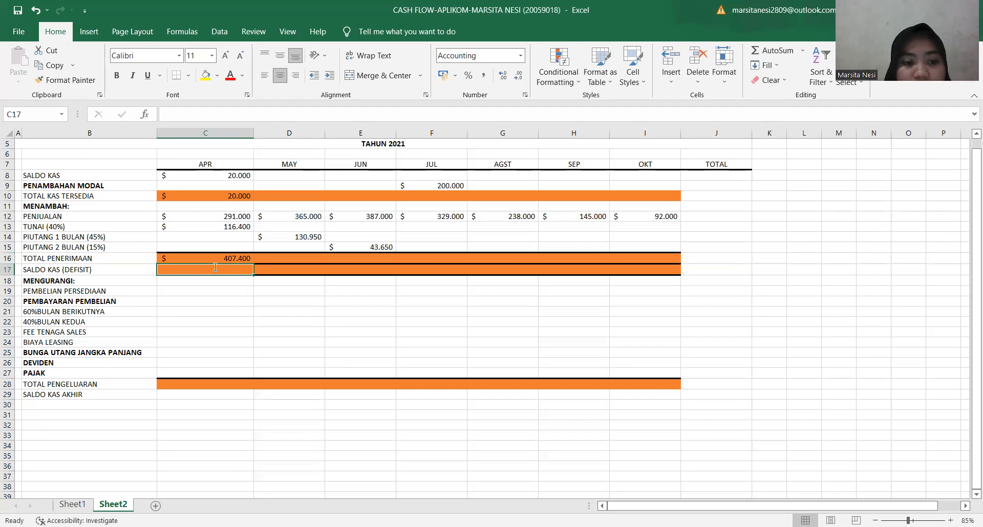
click(218, 197)
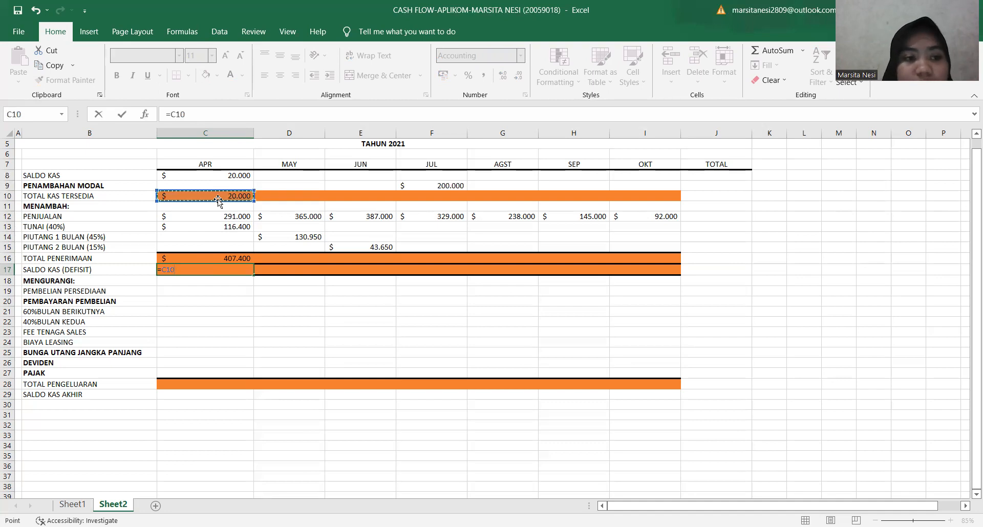
text(+)
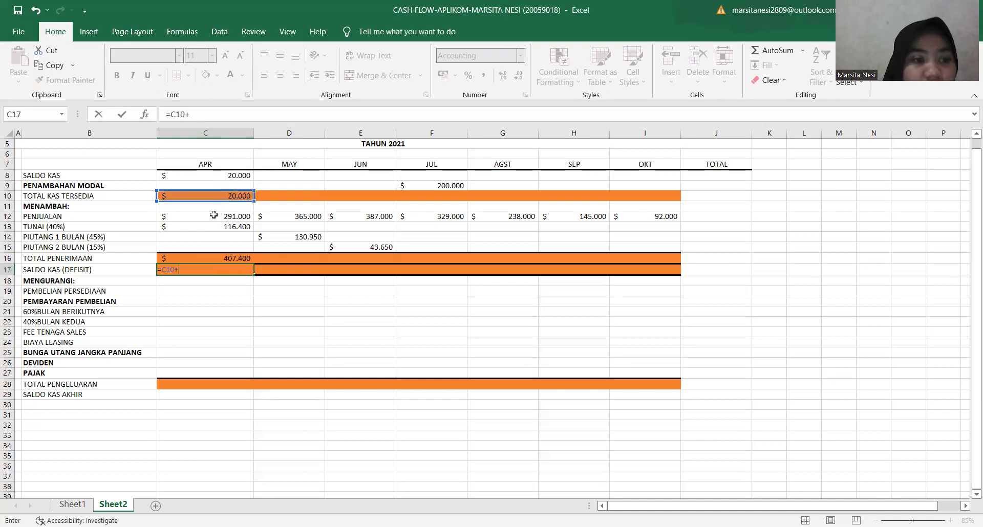
click(195, 259)
key(Return)
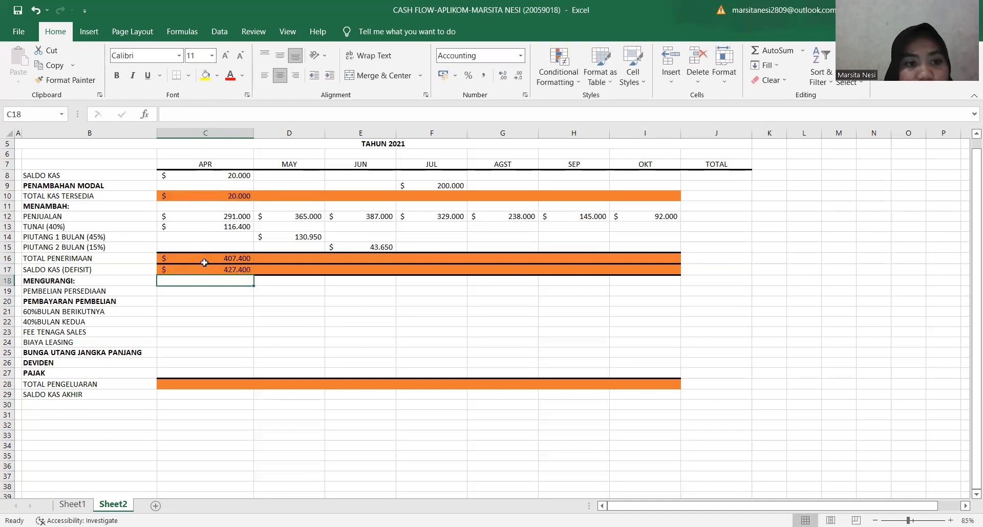
Calculate April's PEMBELIAN PERSEDIAAN in C19 as half of May's sales with =50%*D12.
click(200, 292)
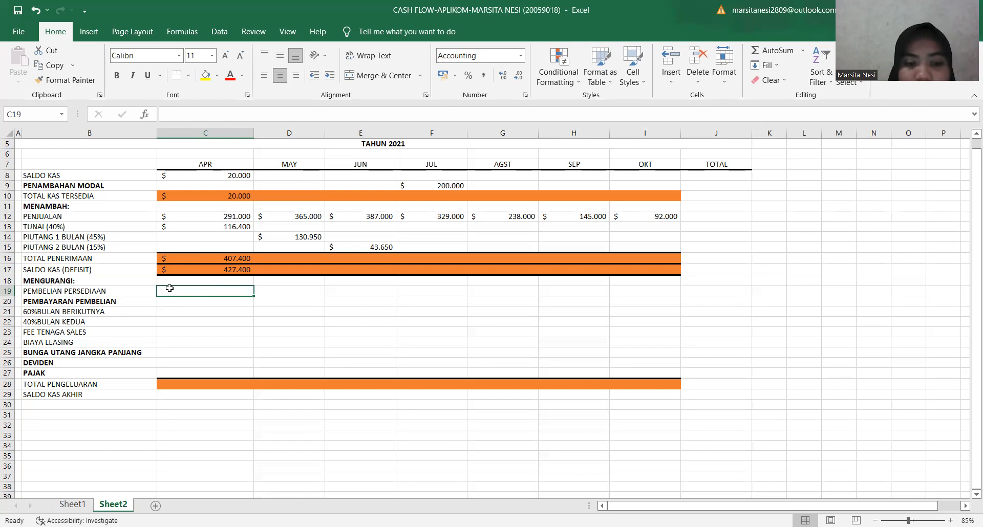
text(=50)
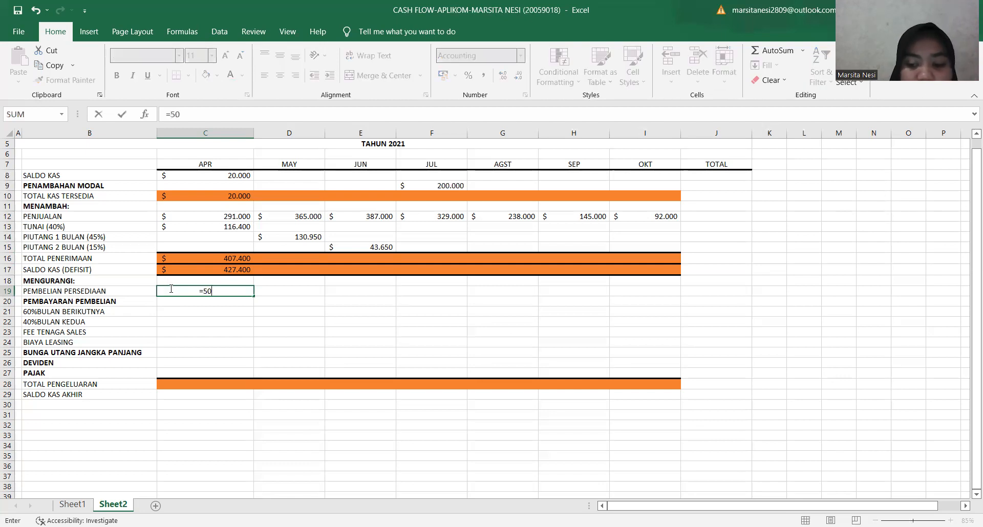
text(%)
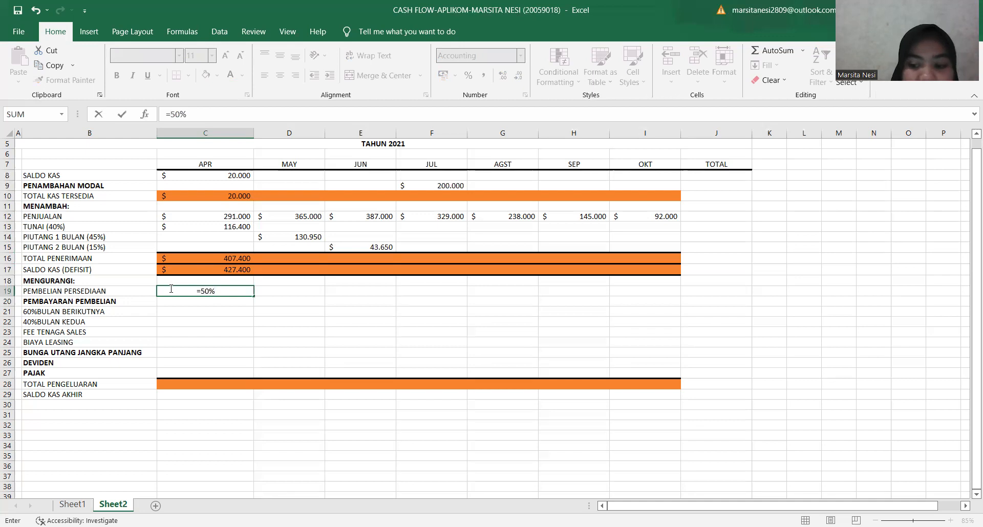
text(*)
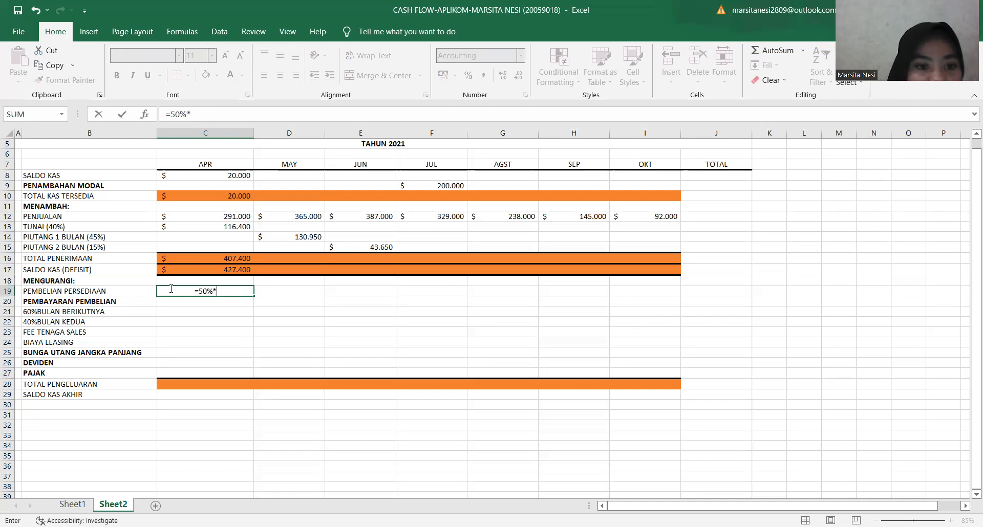
click(272, 216)
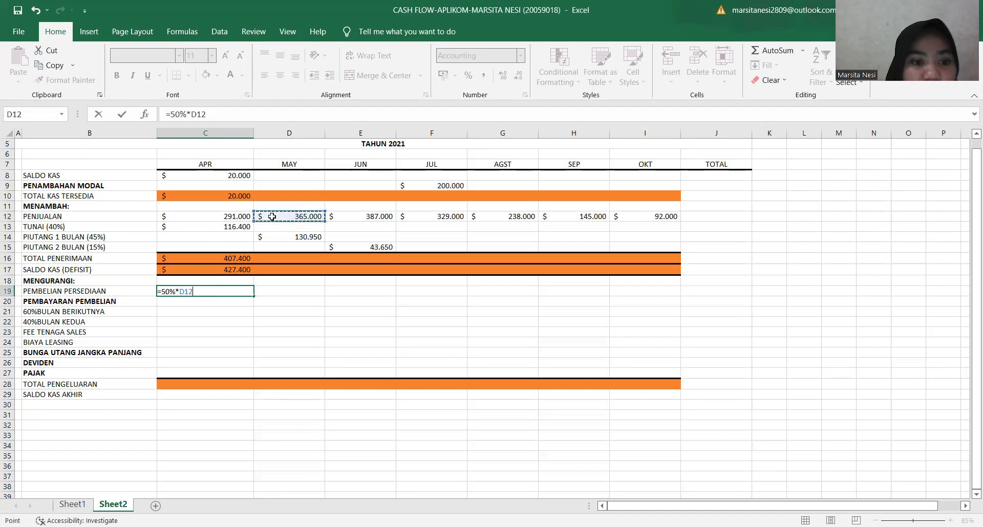
key(Return)
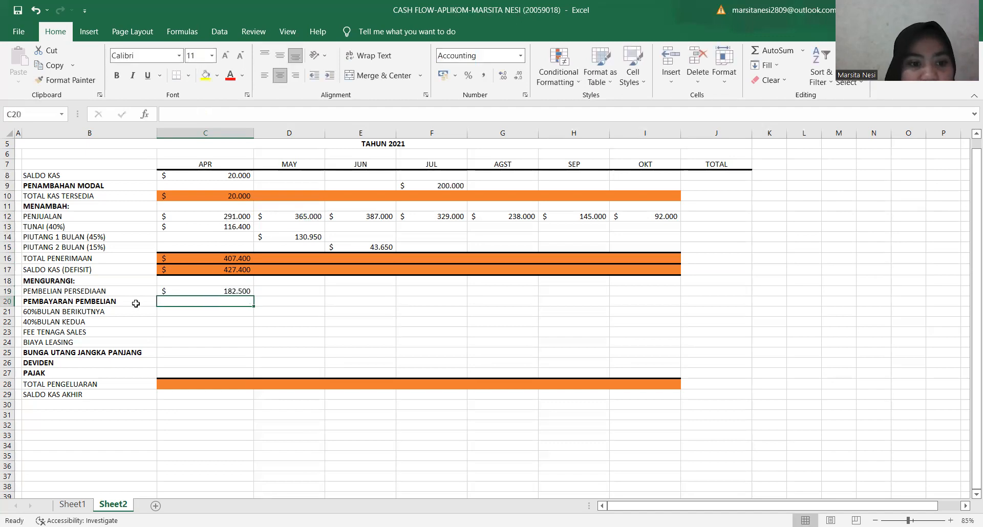
click(168, 292)
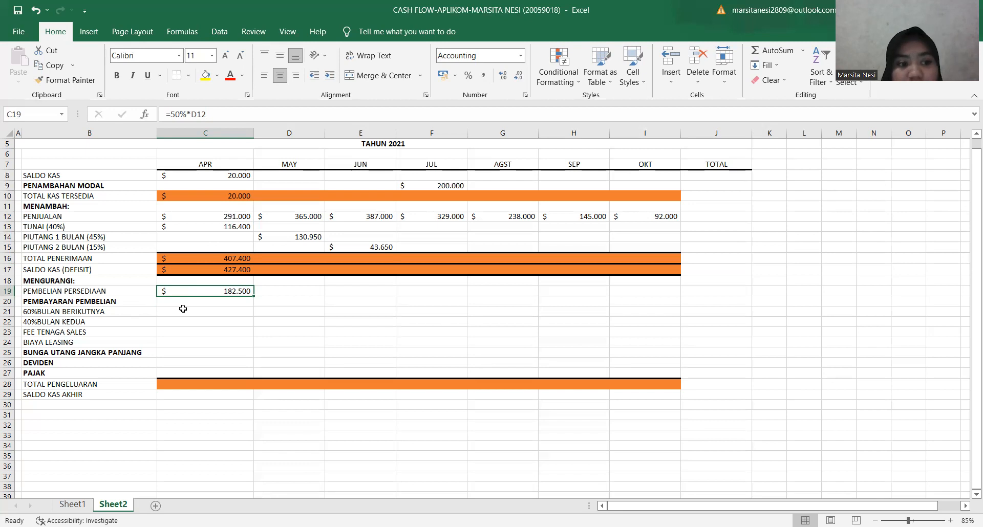
Calculate May's 60% BULAN BERIKUTNYA purchase payment in D21 from April's inventory purchase with =60%*C19.
click(183, 309)
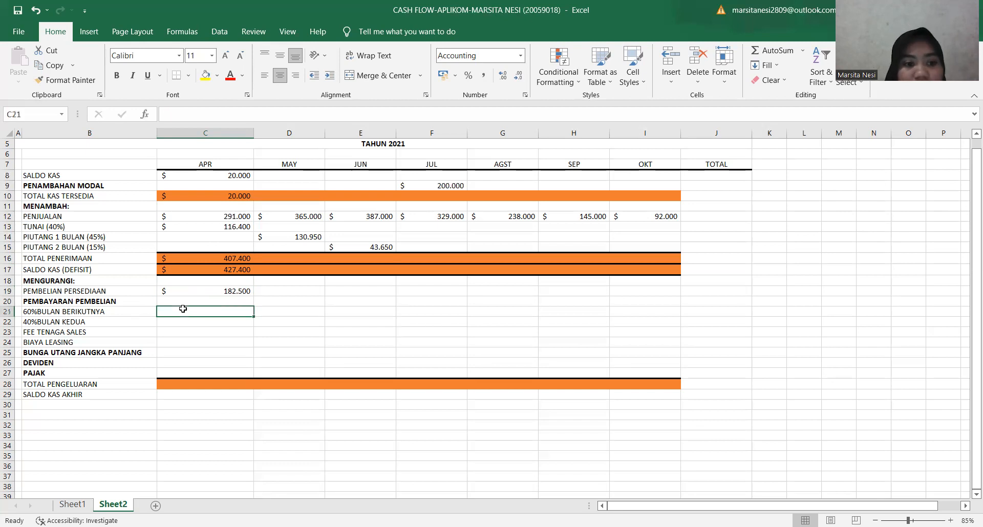
click(262, 311)
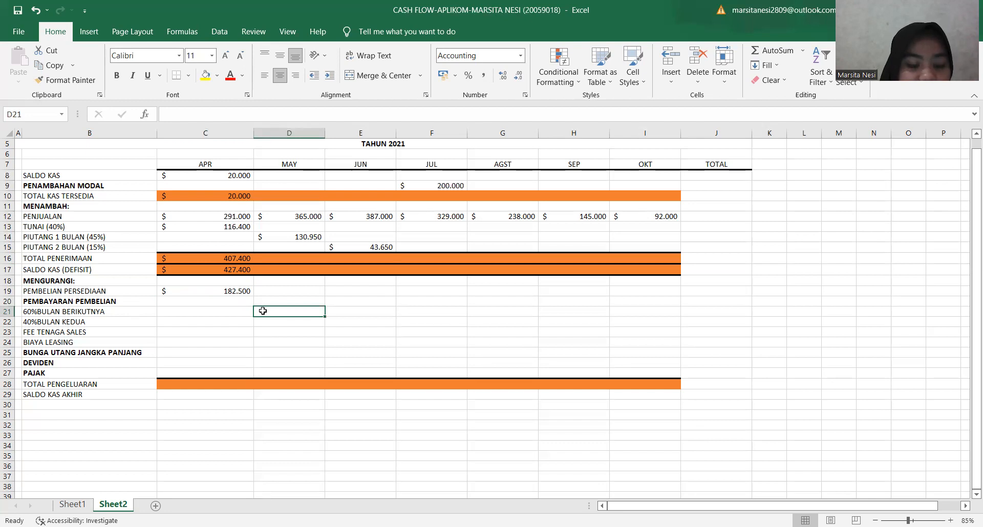
text(=)
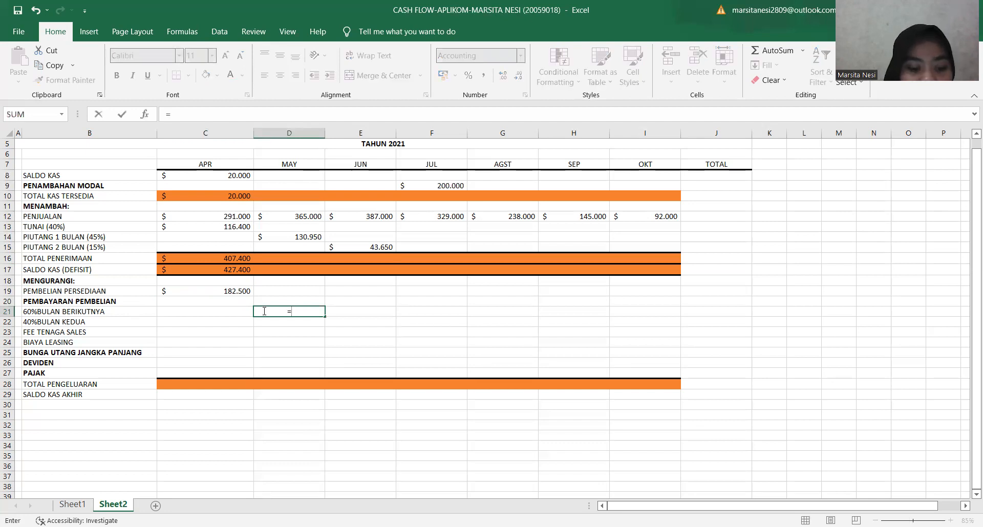
text(60%*)
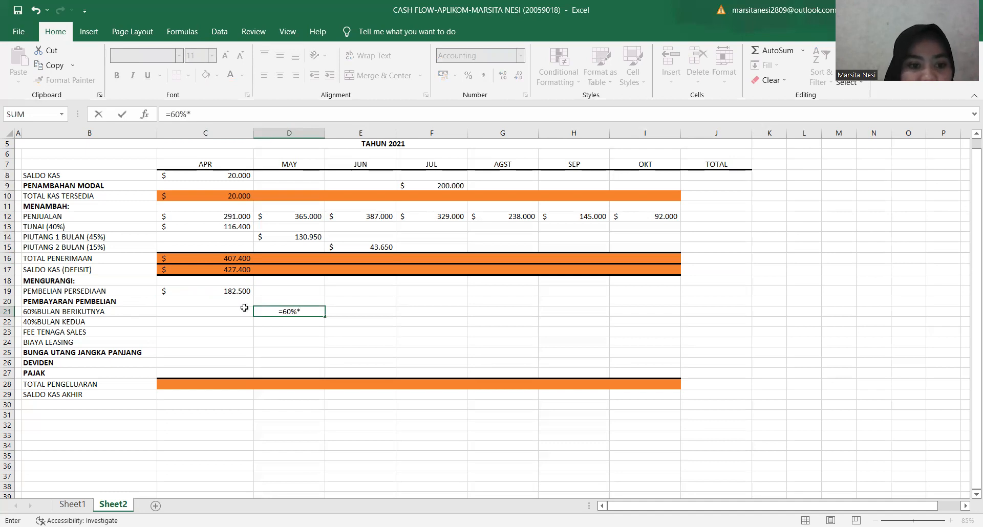
click(225, 293)
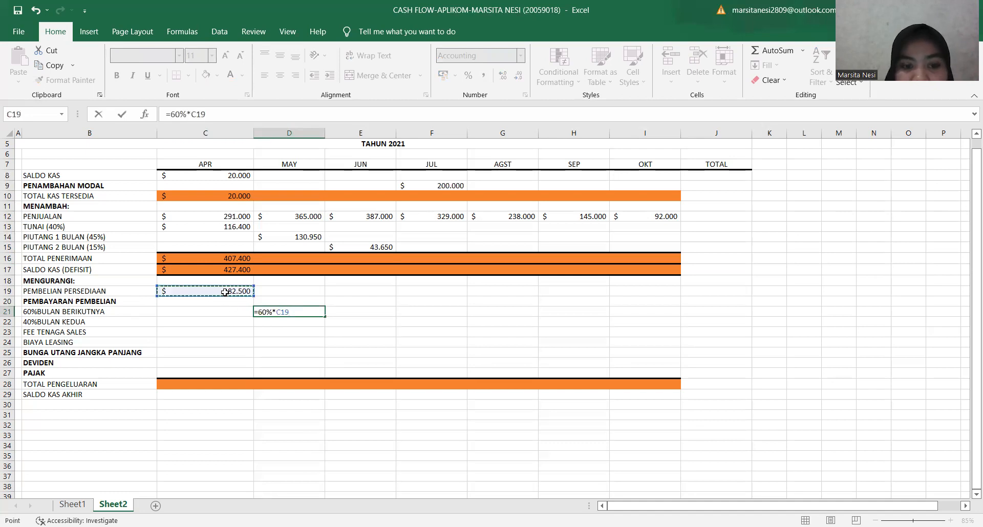
key(Return)
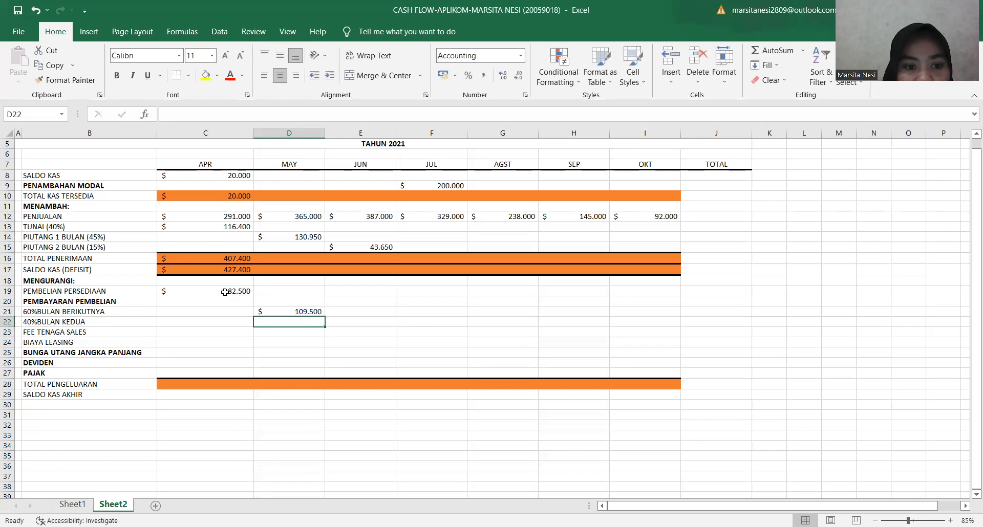
click(281, 312)
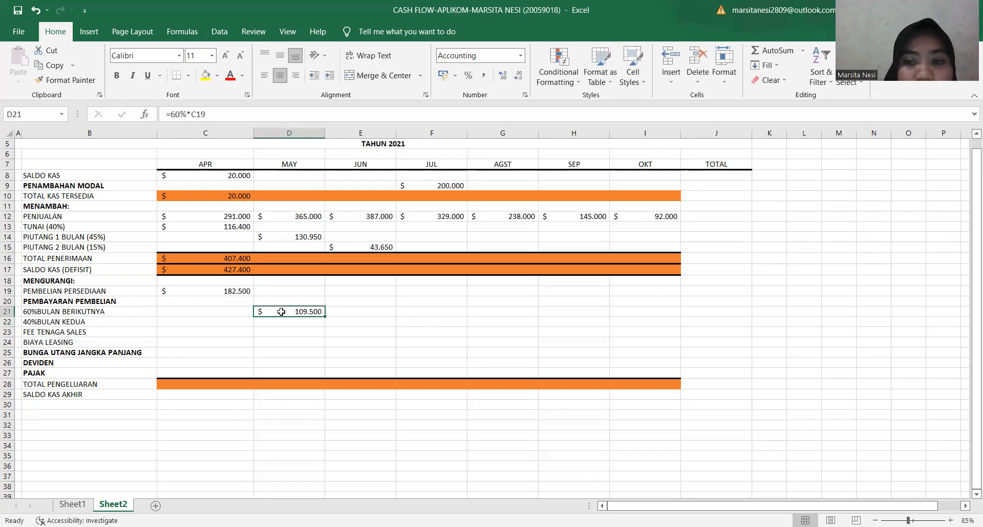
Calculate June's 40% BULAN KEDUA purchase payment in E22 from April's inventory purchase with =40%*C19.
click(333, 321)
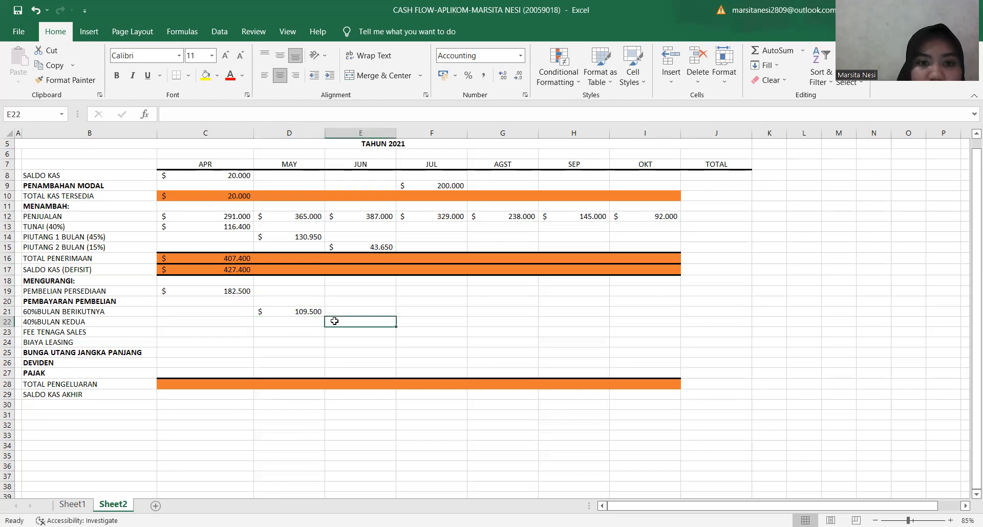
text(=40%)
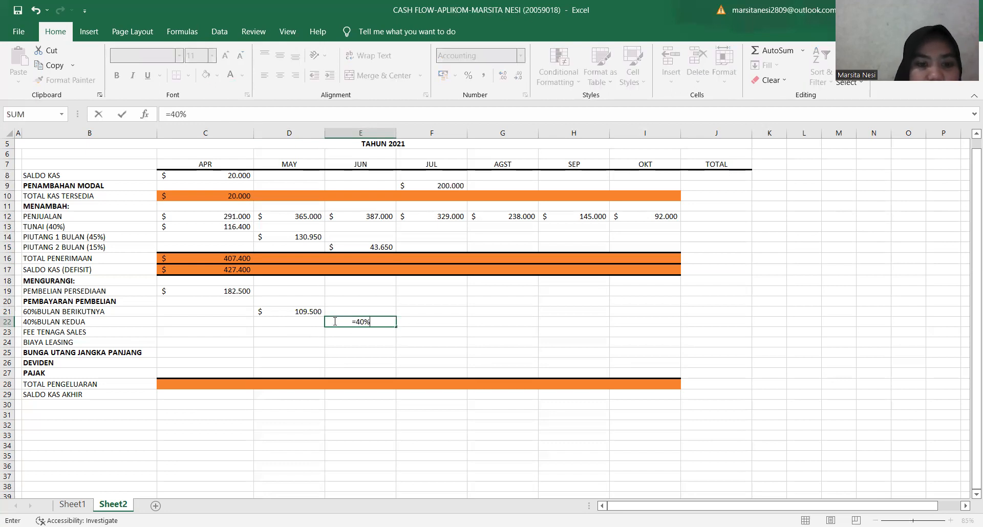
text(*)
click(236, 291)
key(Return)
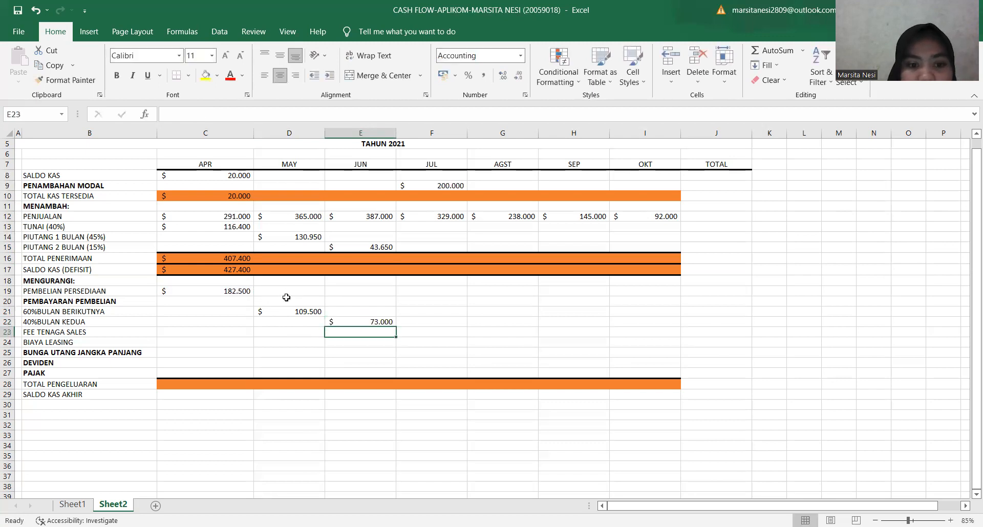
Calculate April's FEE TENAGA SALES in C23 as 20% of April's sales with =20%*C12.
click(344, 324)
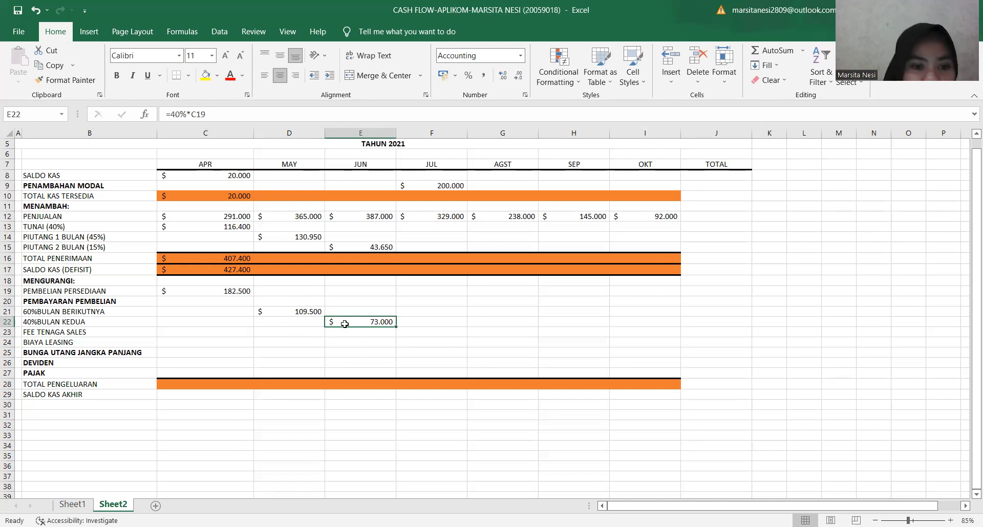
click(243, 331)
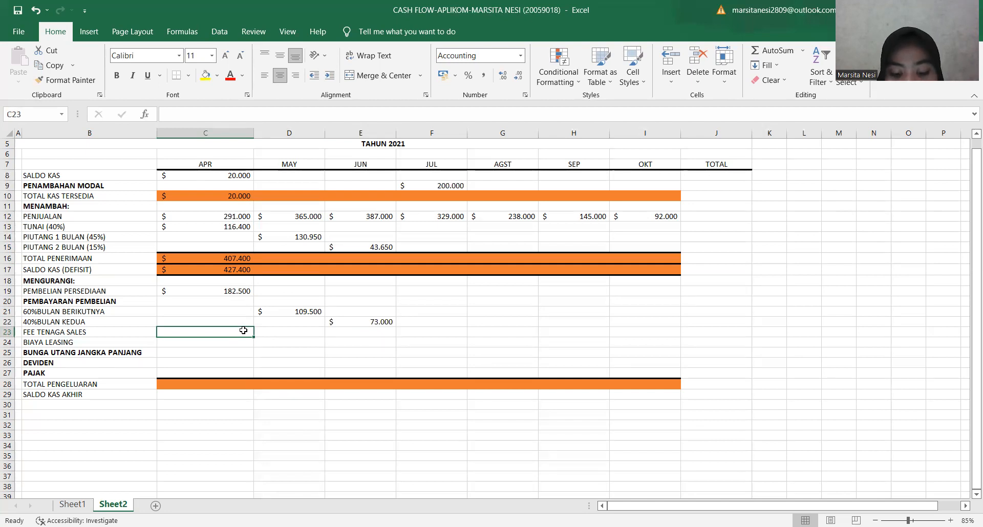
text(=2)
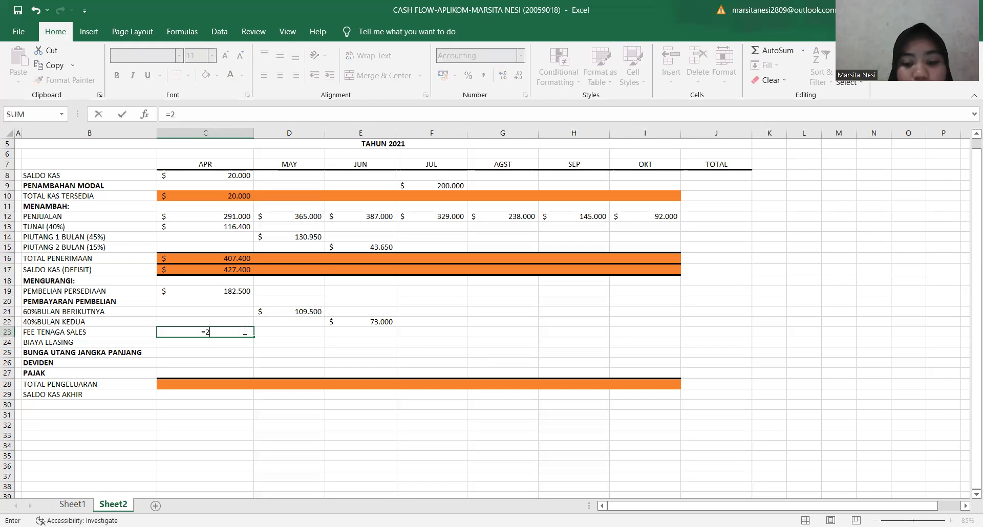
text(0%*)
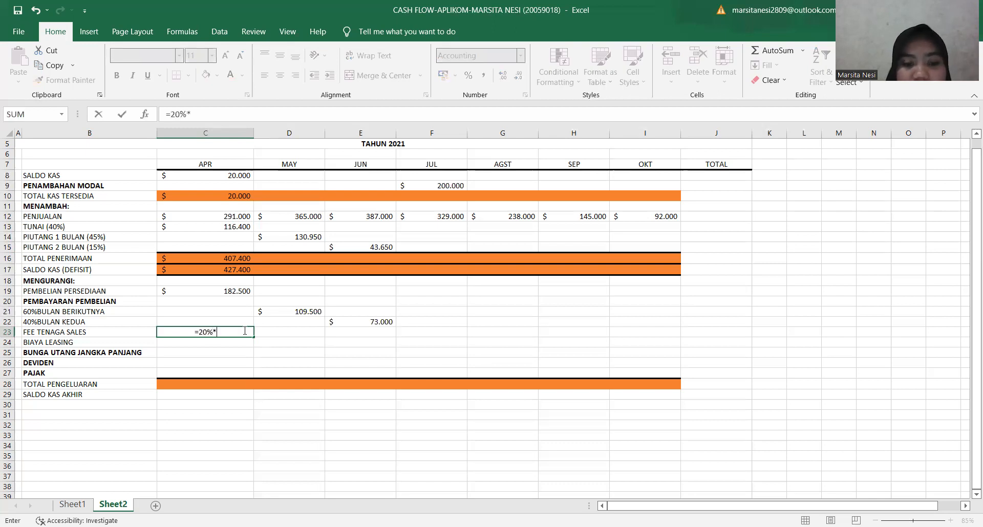
click(202, 218)
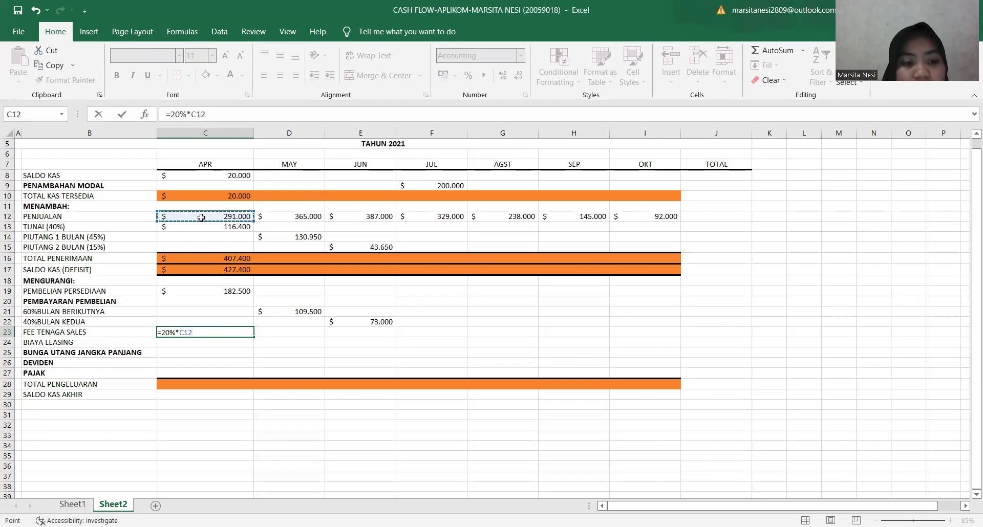
key(Return)
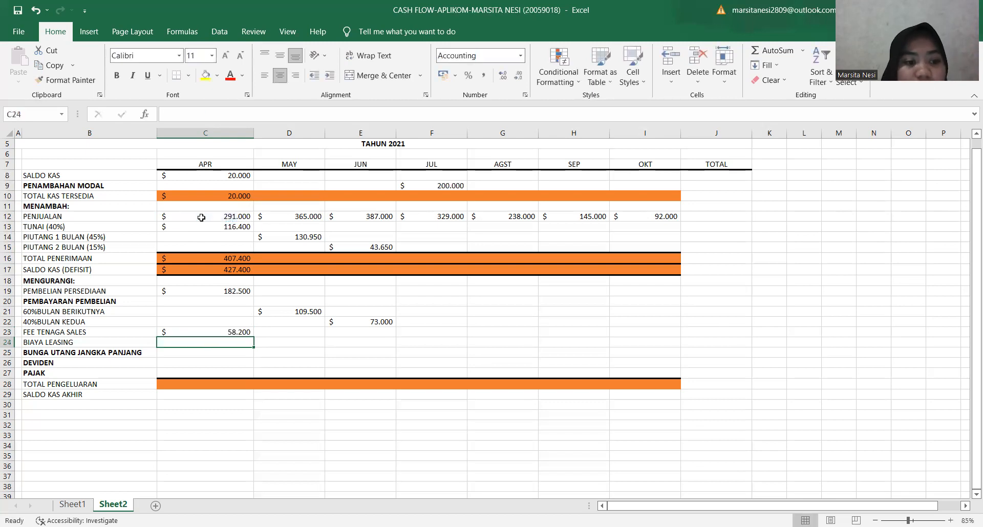
click(219, 333)
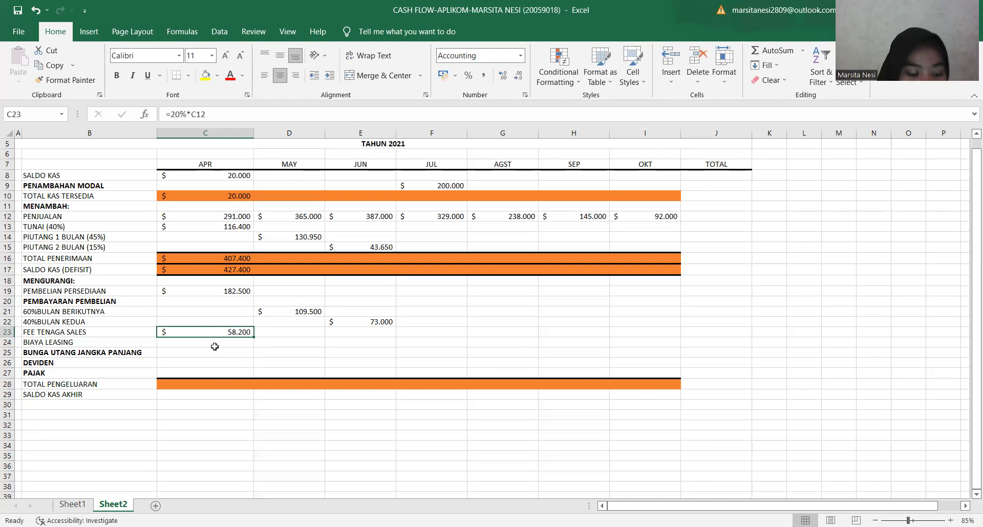
Enter a BIAYA LEASING of 10000 for April in C24 and fill it across through October.
click(214, 346)
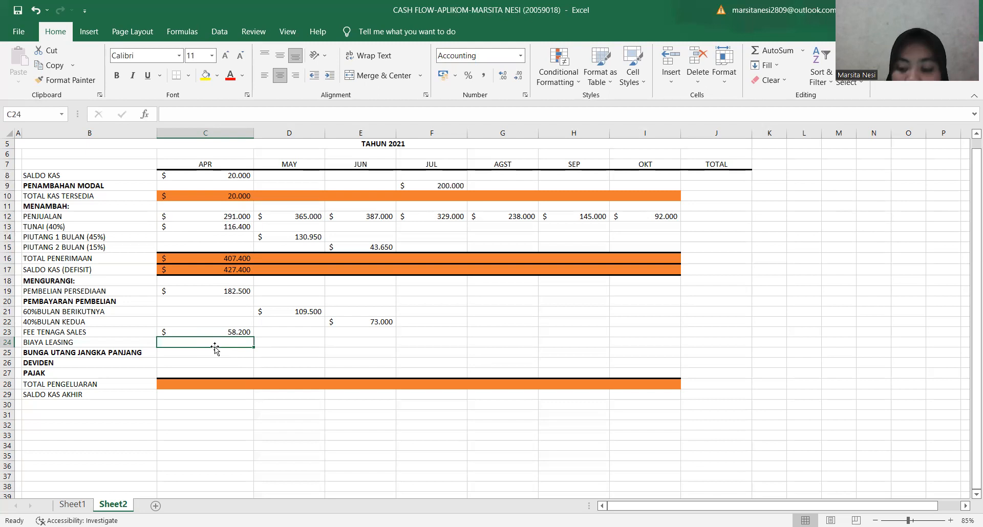
text(10000)
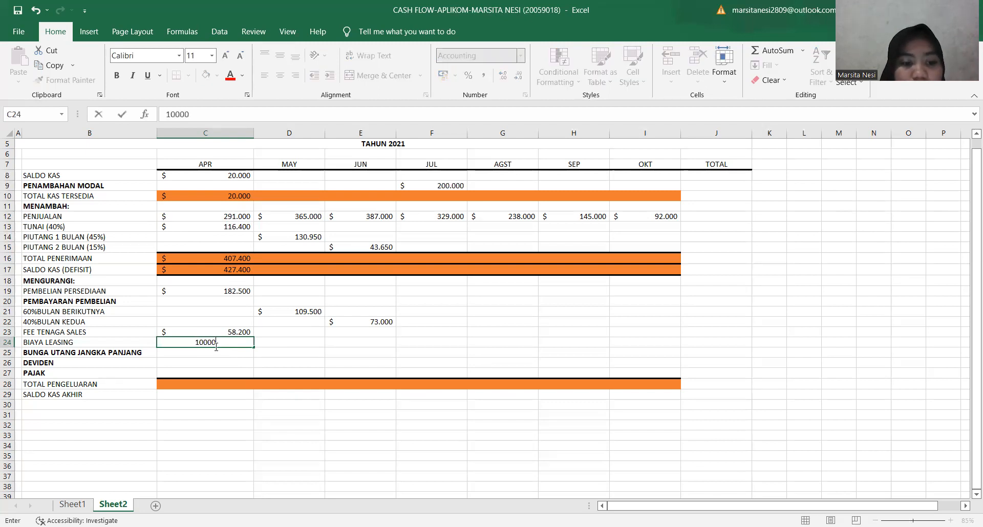
key(Tab)
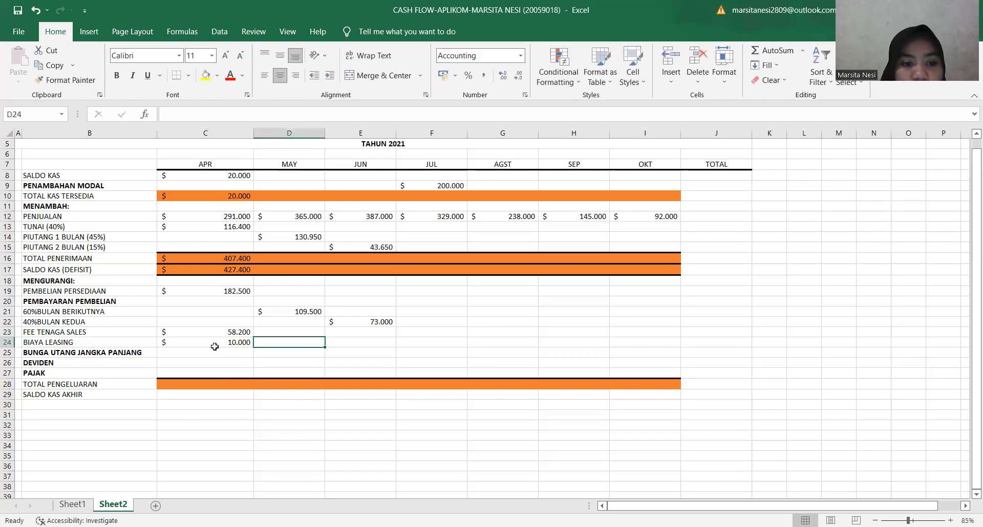
click(221, 341)
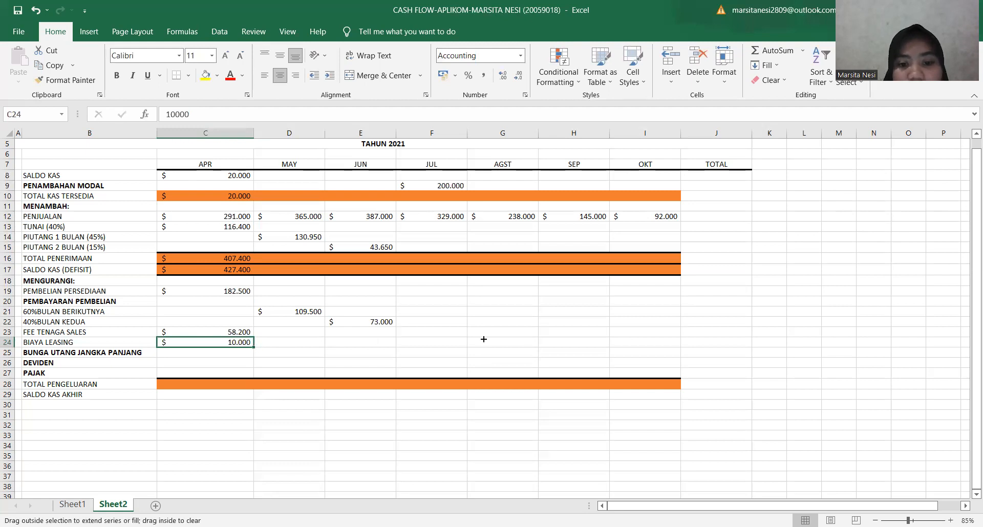
drag(555, 339, 650, 340)
click(408, 367)
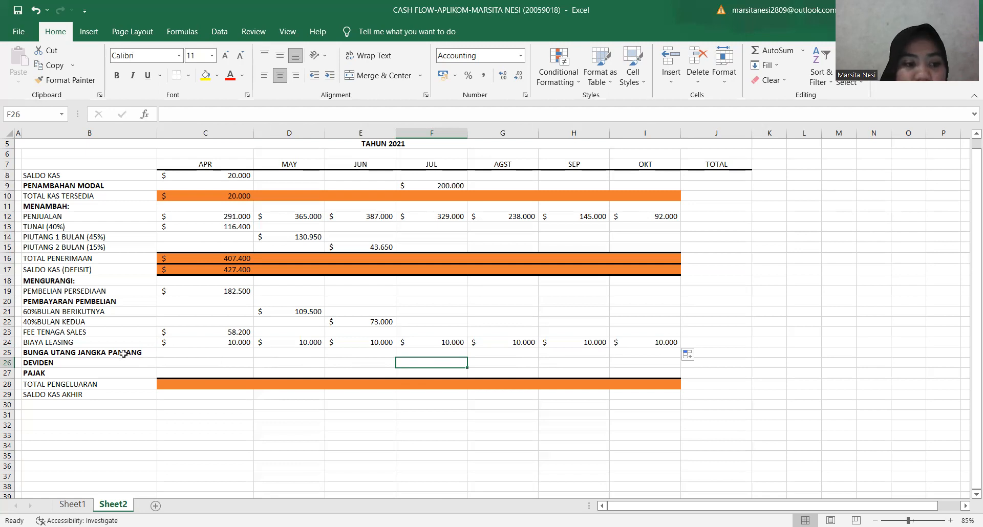
Enter 30000 as BUNGA UTANG JANGKA PANJANG for June in E25 and September in H25.
click(354, 354)
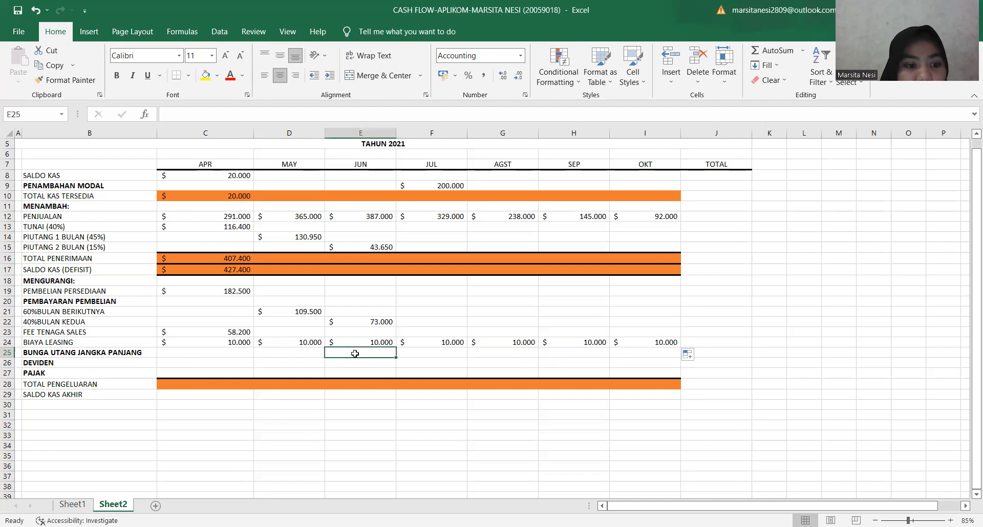
text(30000)
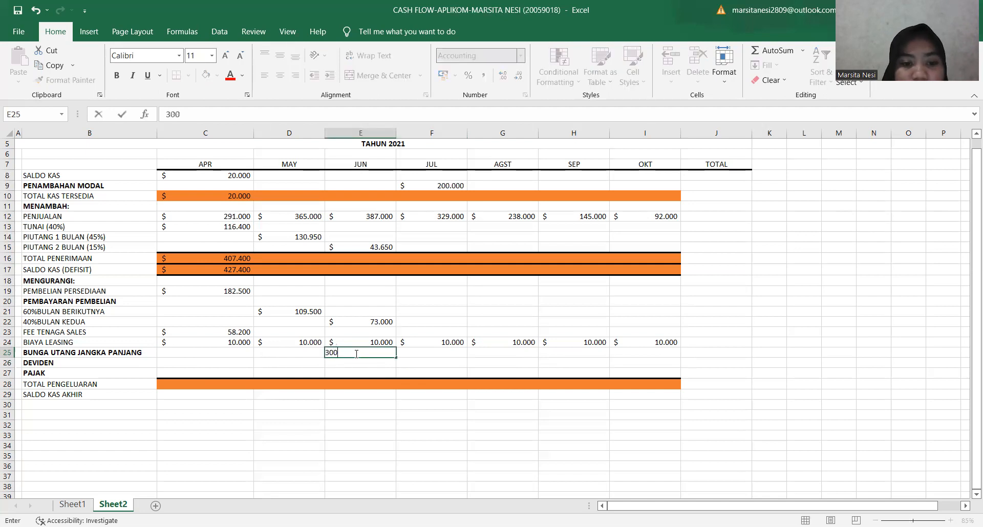
key(Tab)
key(Tab)
key(Tab)
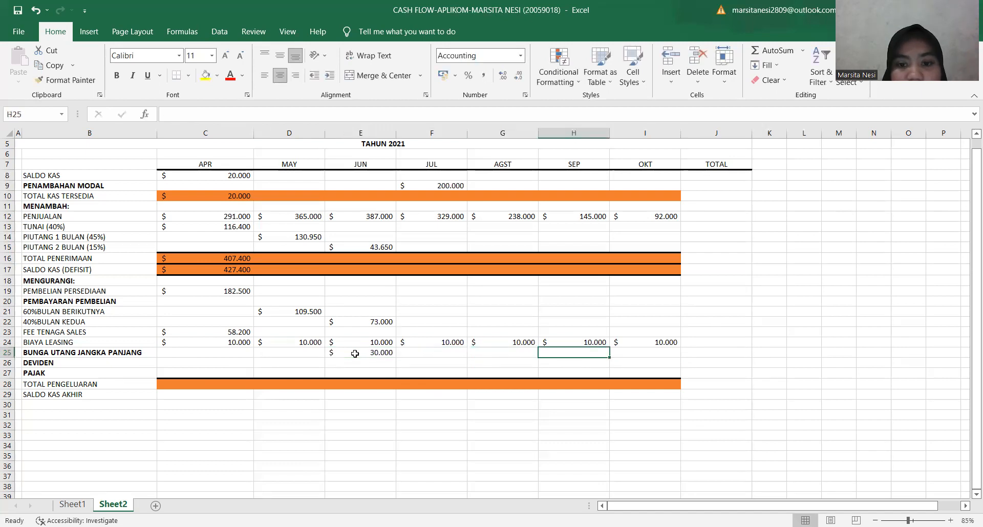
text(300000)
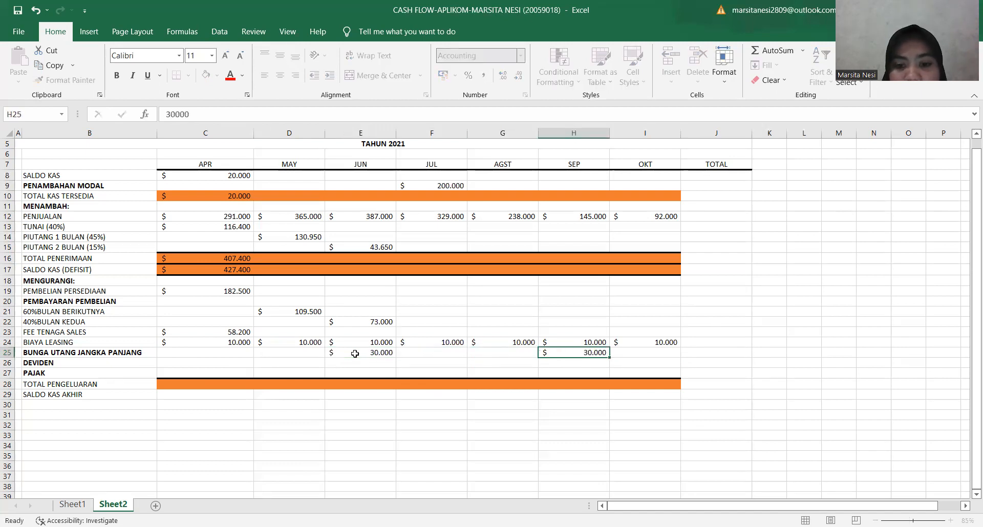
key(Return)
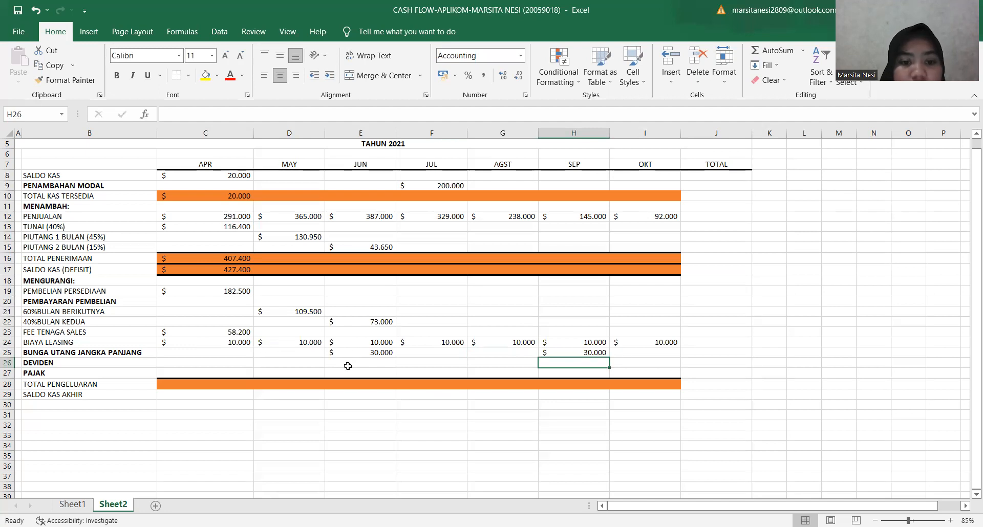
Enter a DEVIDEN payment of 50000 for June in E26.
click(353, 362)
text(50)
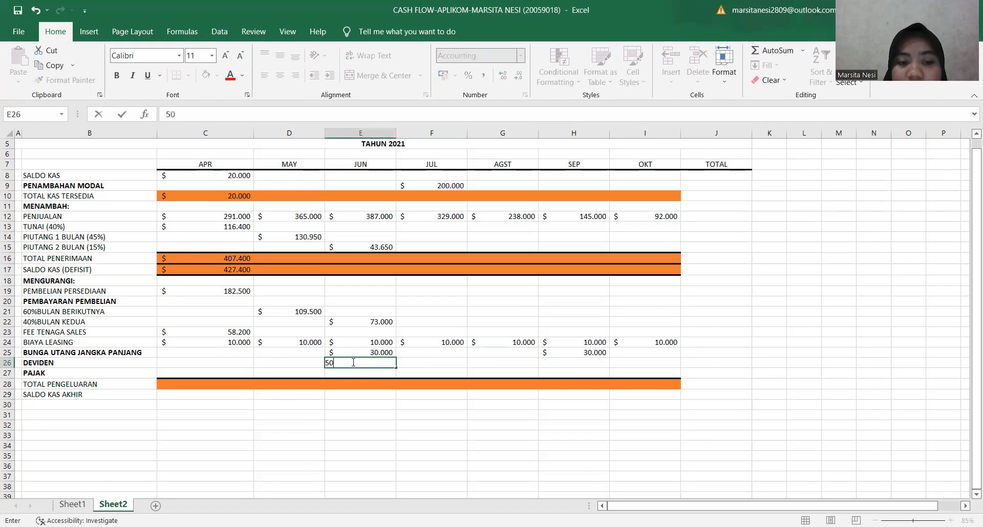
text(000)
key(Return)
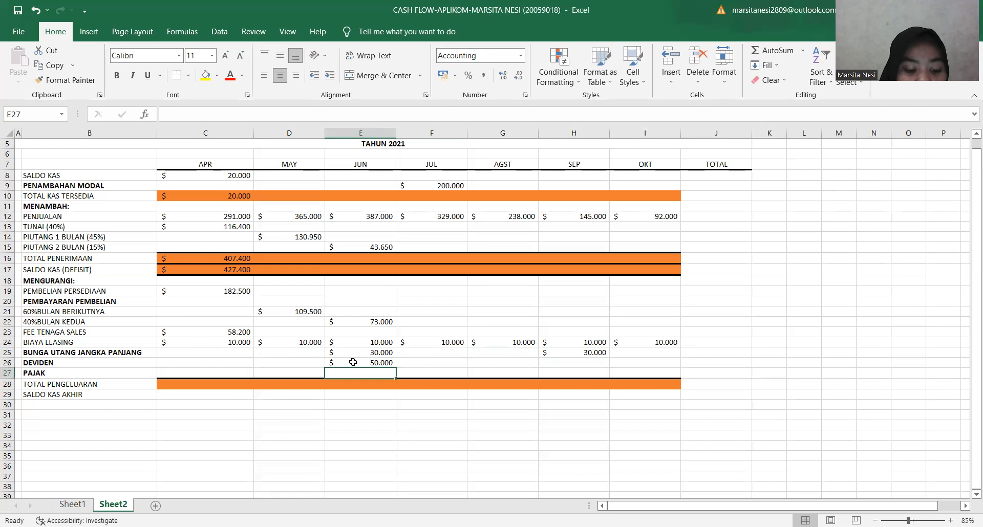
Enter PAJAK of 25000 for June in E27 and September in H27.
text(25000)
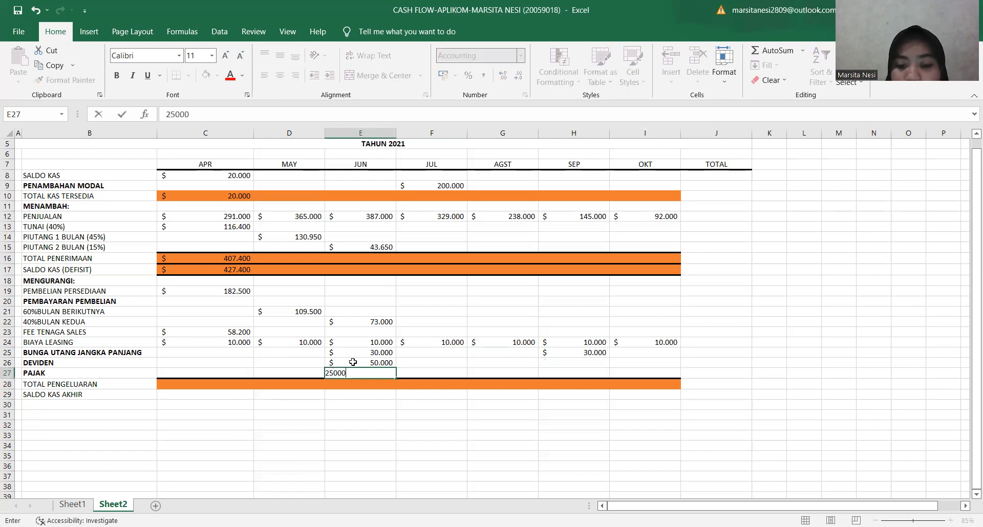
key(Tab)
key(Tab)
key(Tab)
key(Tab)
key(Left)
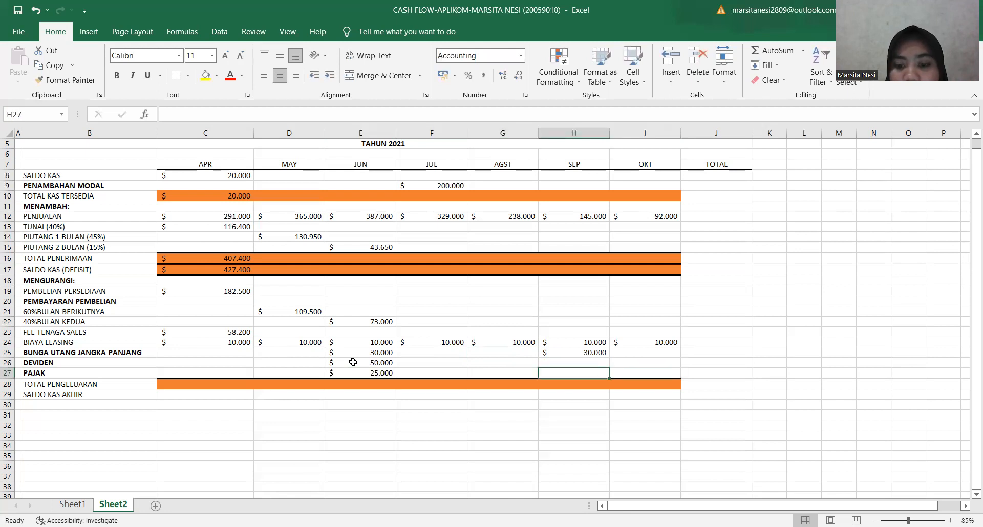
text(25000)
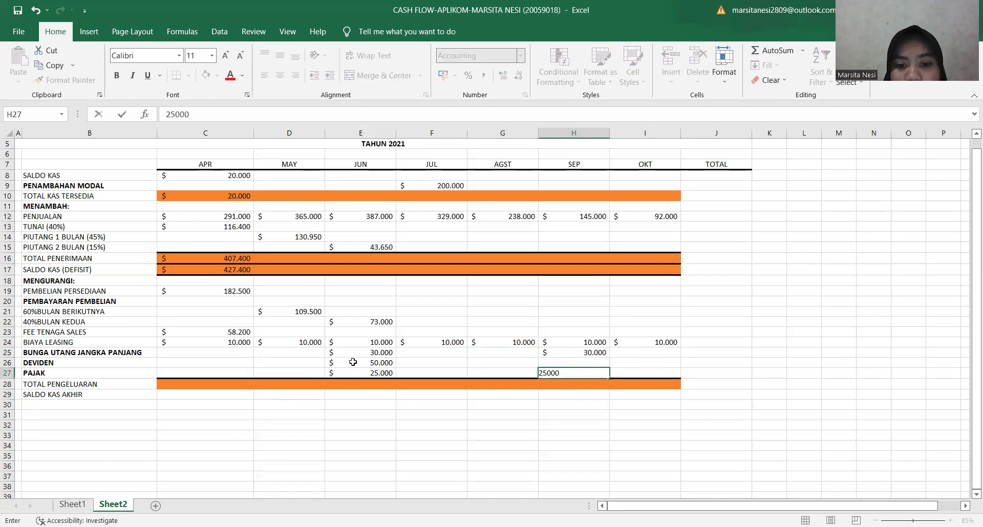
key(Return)
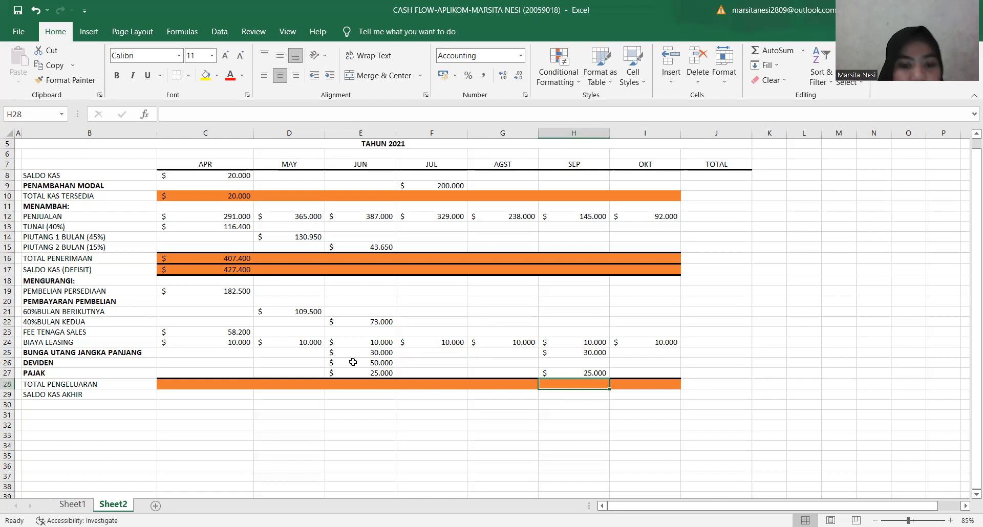
click(208, 383)
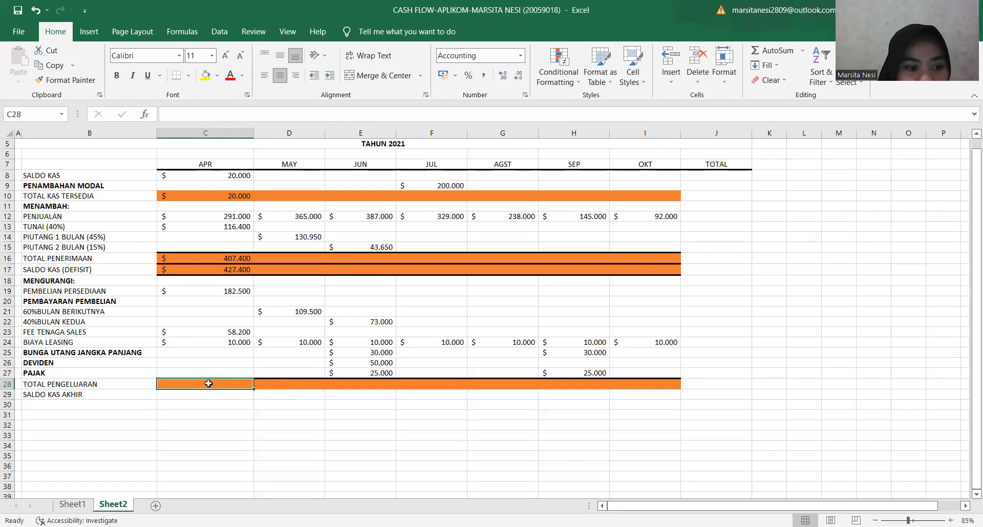
click(178, 375)
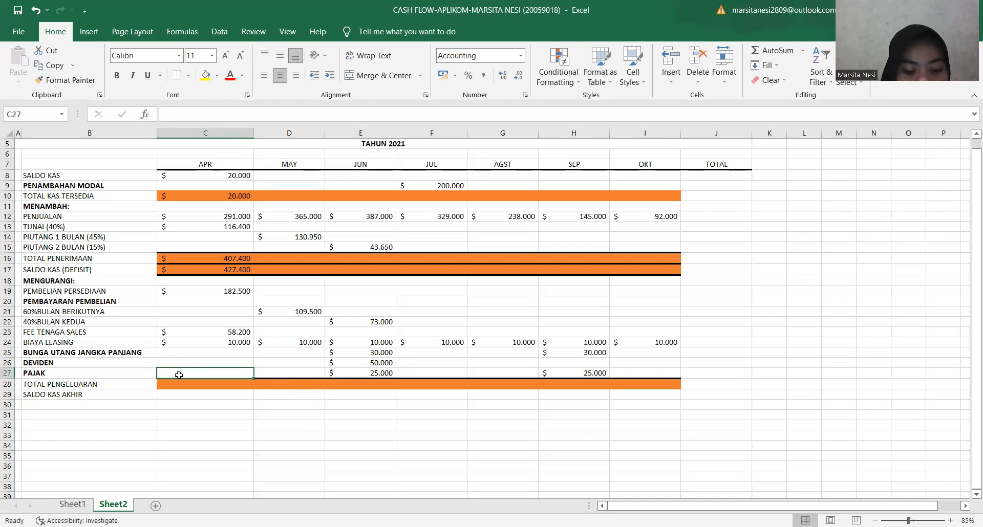
text(=)
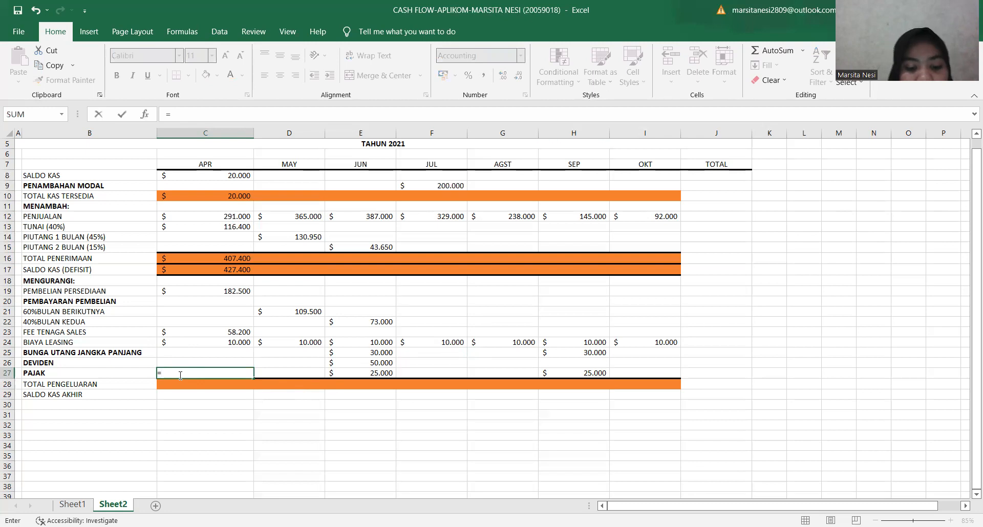
text(SUM)
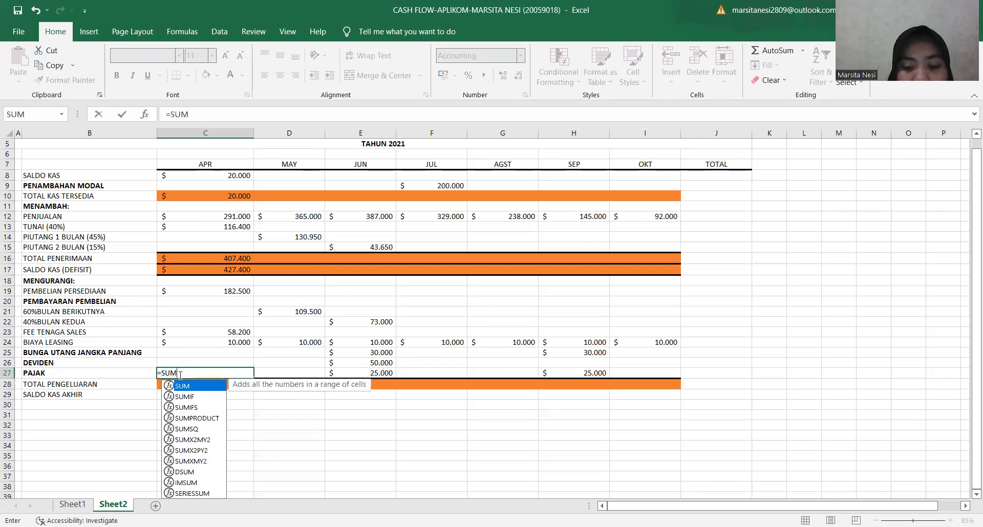
text(()
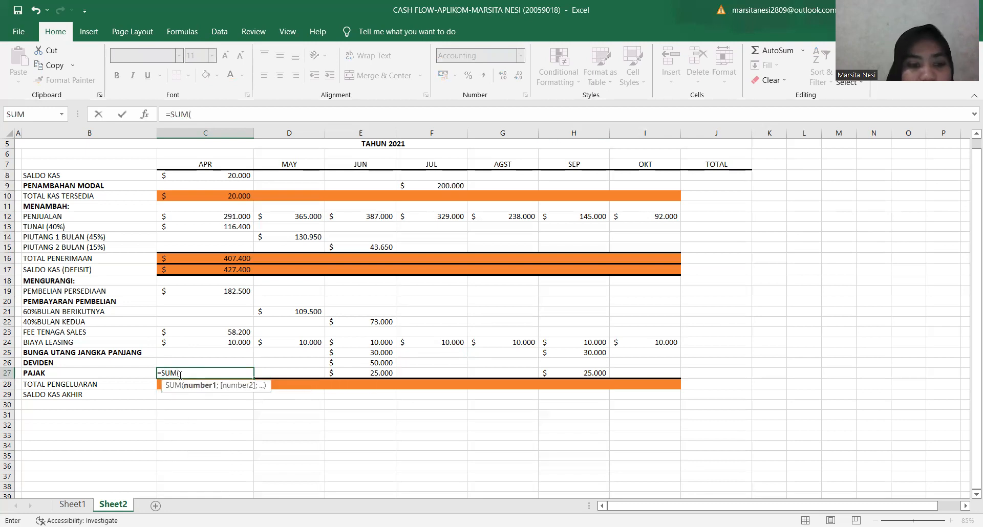
click(228, 292)
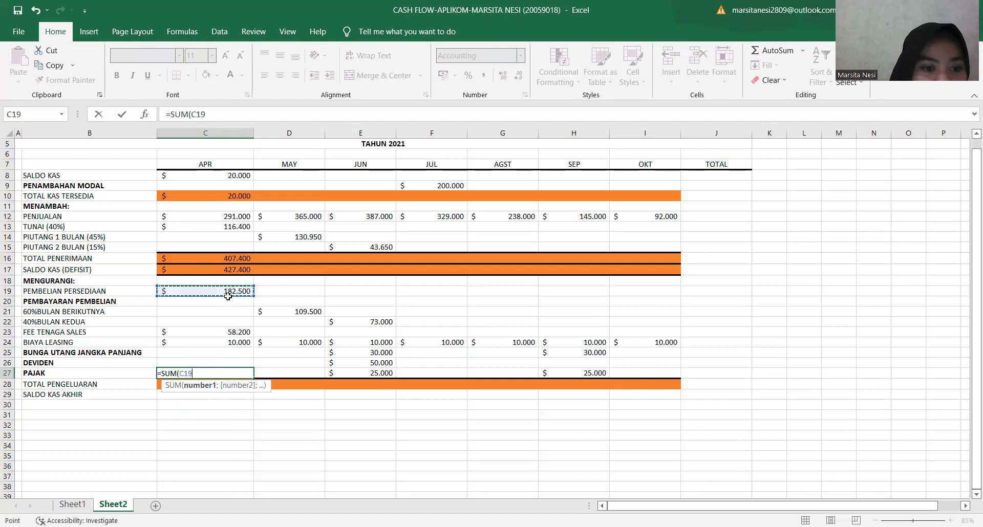
drag(228, 292, 235, 360)
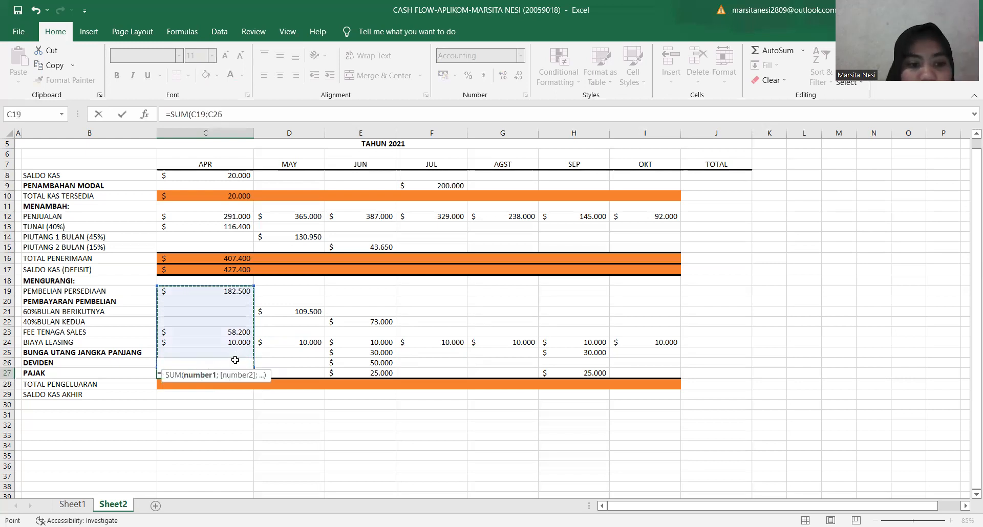
key(Return)
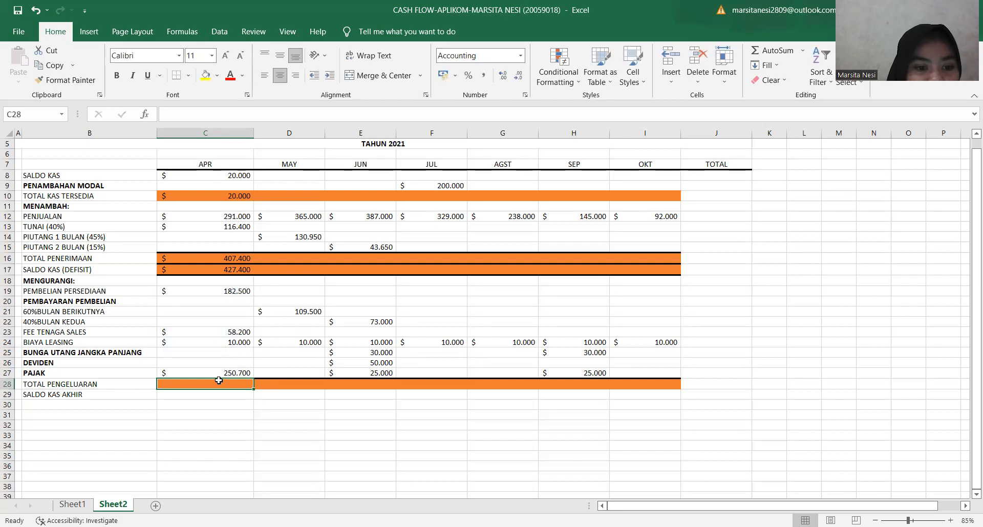
click(224, 370)
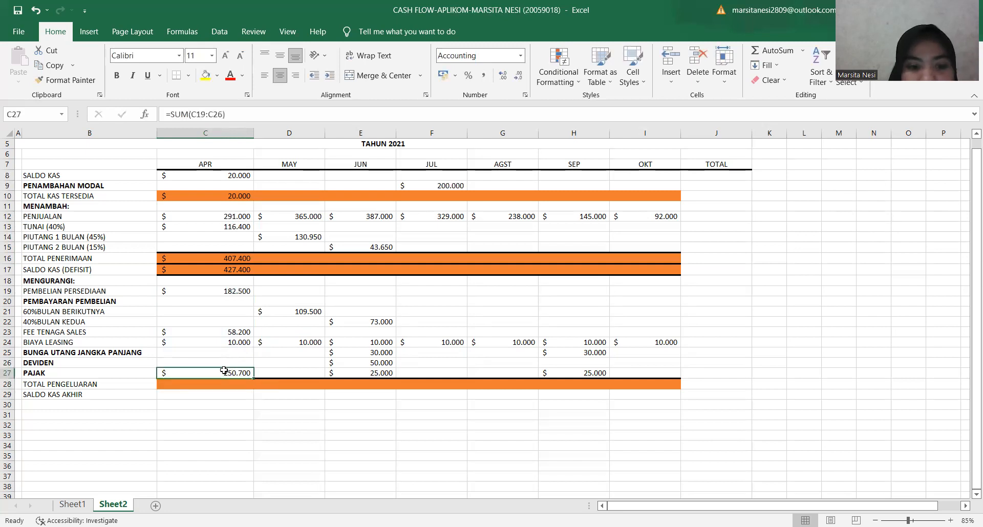
double_click(224, 370)
Calculate April's TOTAL PENGELUARAN in C28 with =SUM(C19:C27).
click(226, 384)
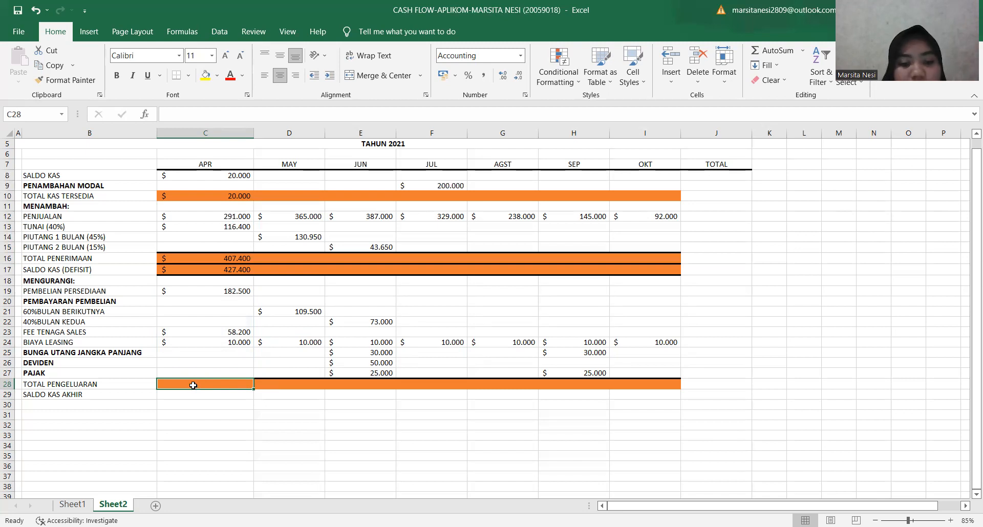
text(=)
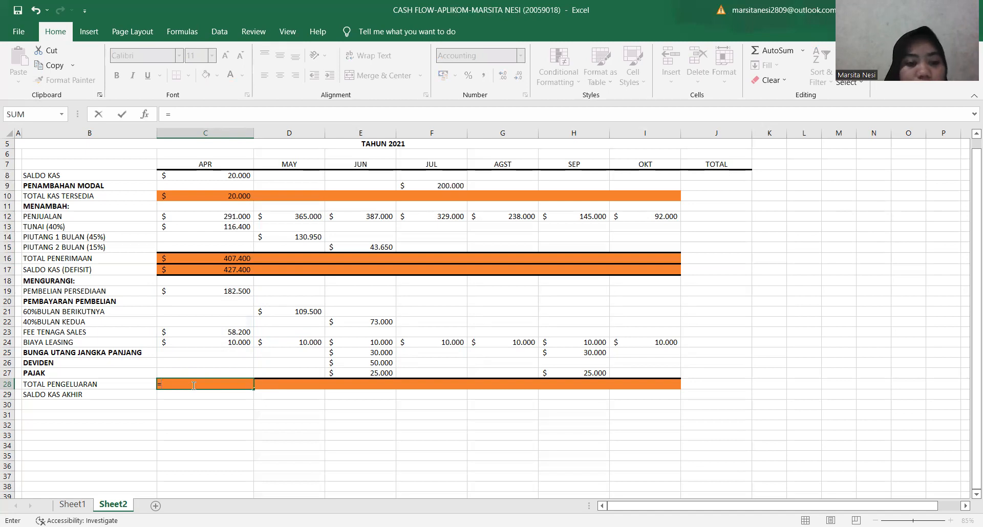
text(SUM()
click(215, 291)
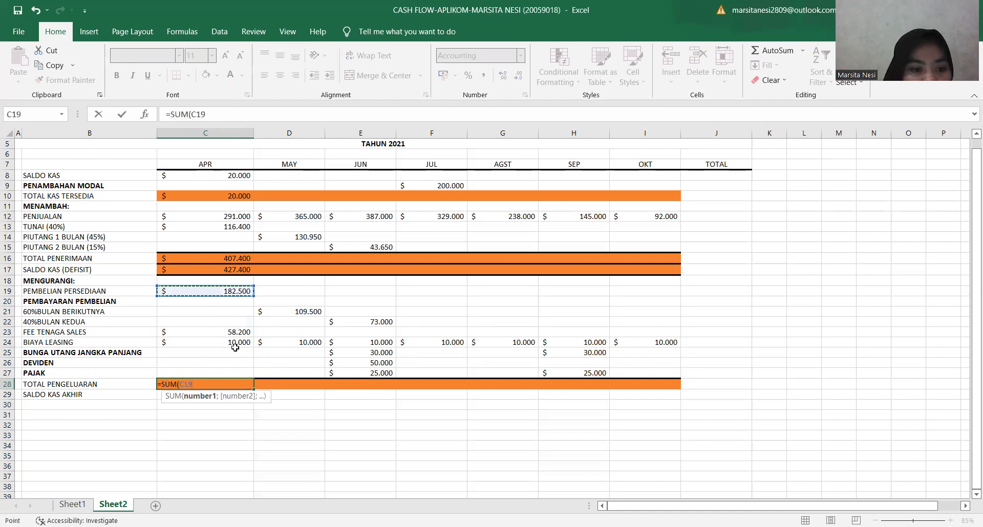
shift+click(239, 362)
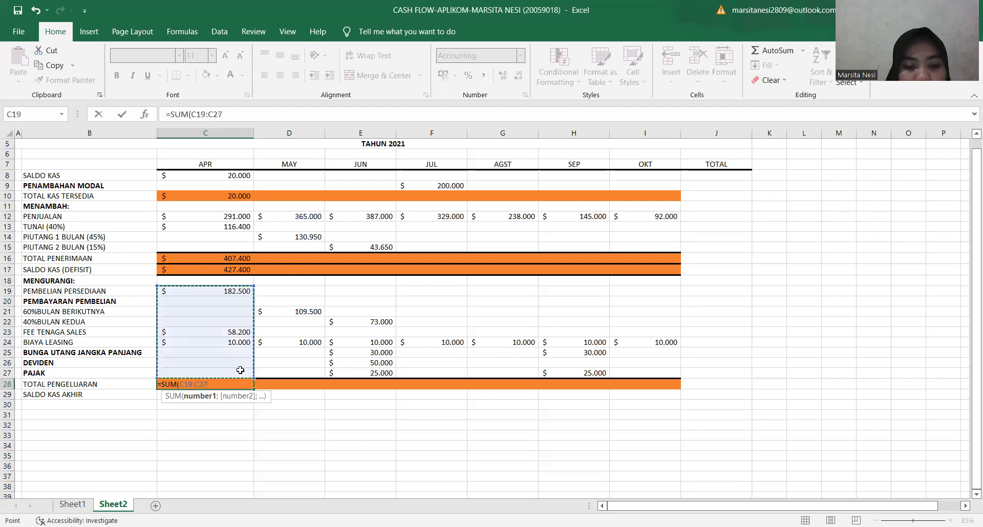
text())
key(Return)
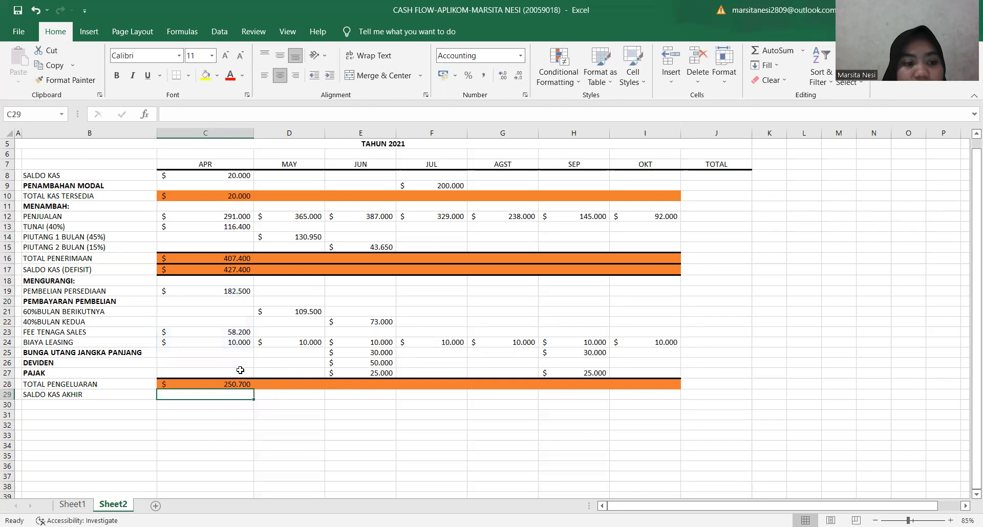
click(236, 382)
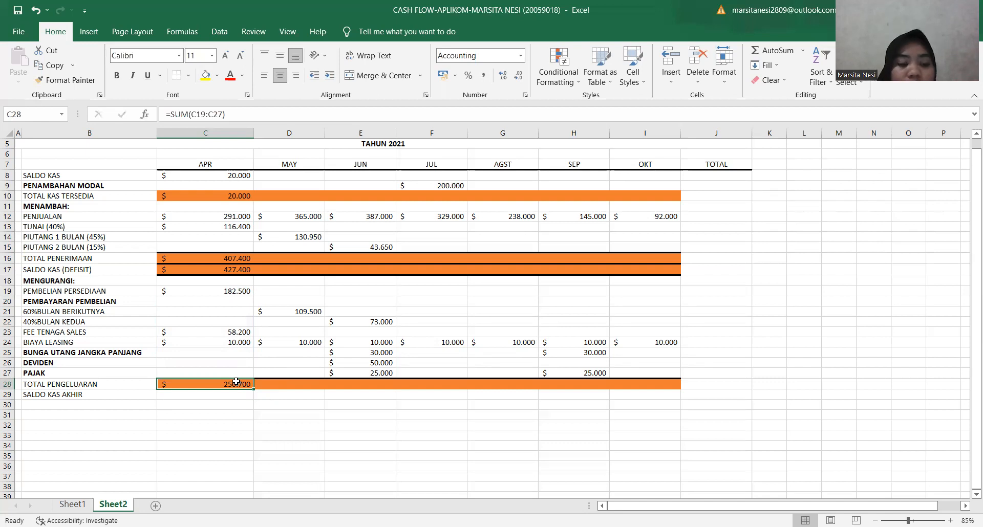
Calculate April's SALDO KAS AKHIR in C29 with =C17-C28.
click(225, 394)
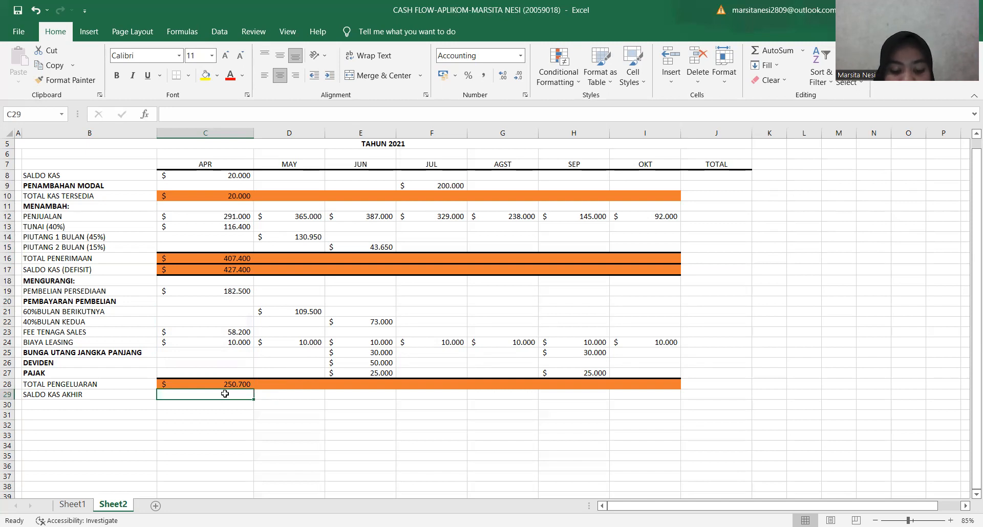
text(=)
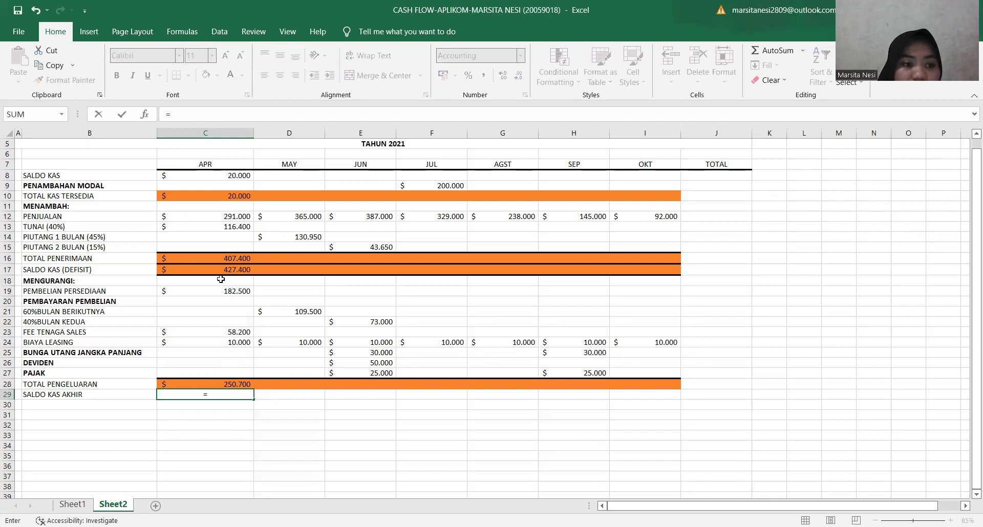
click(186, 270)
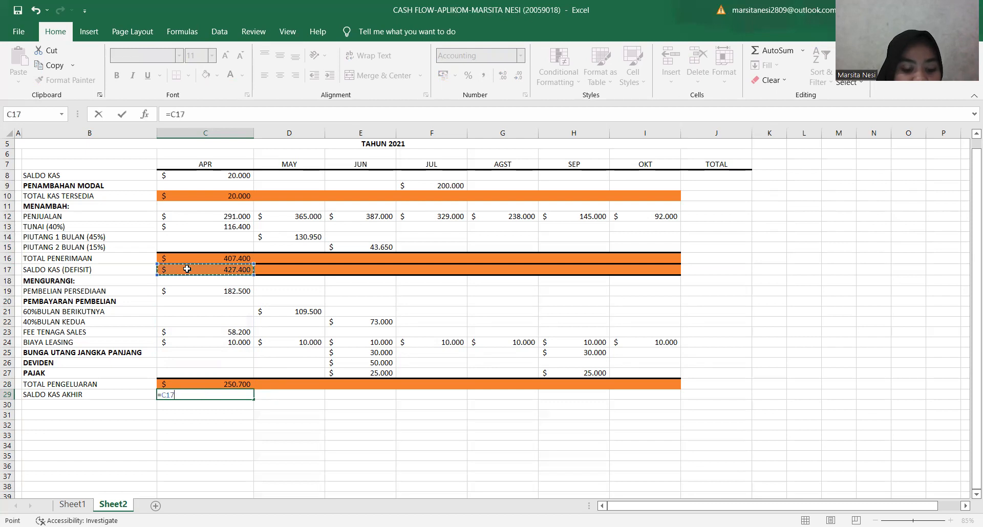
text(-)
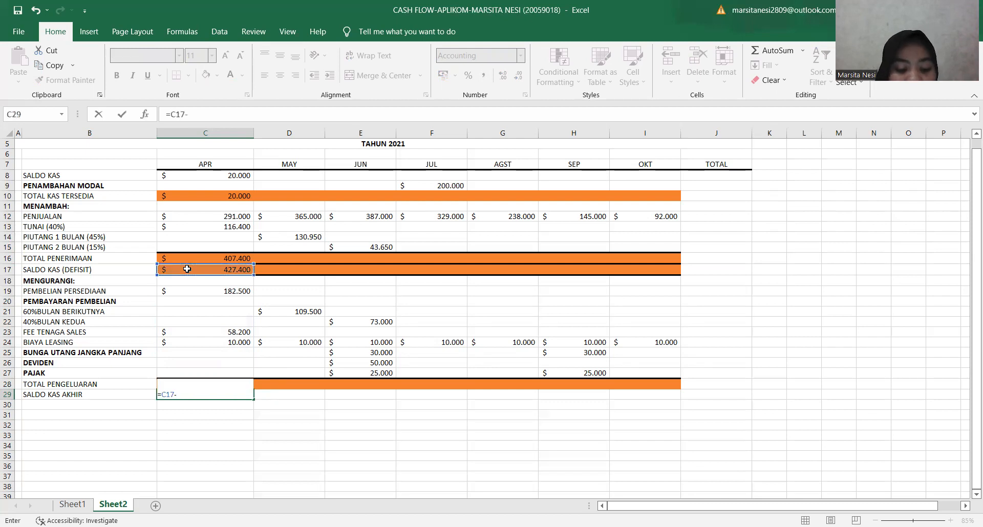
click(189, 380)
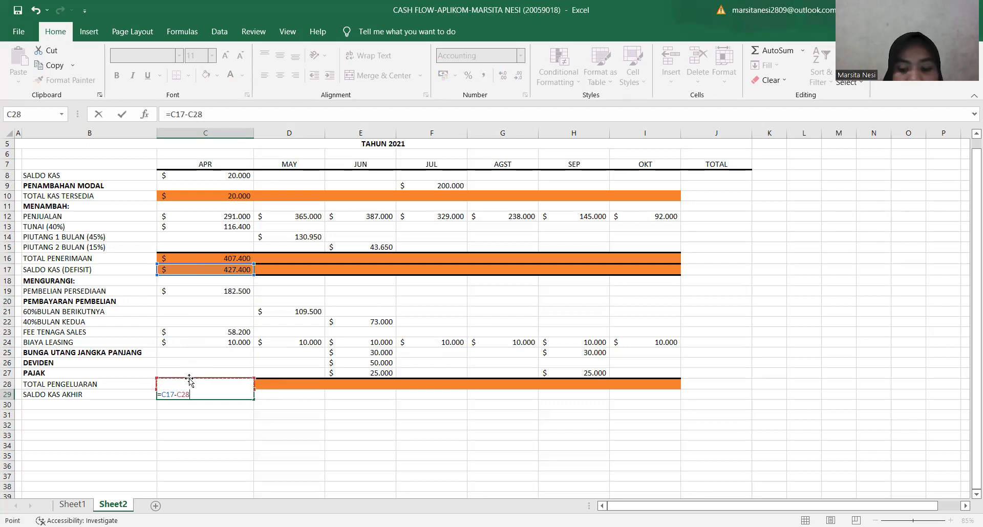
key(Return)
click(192, 395)
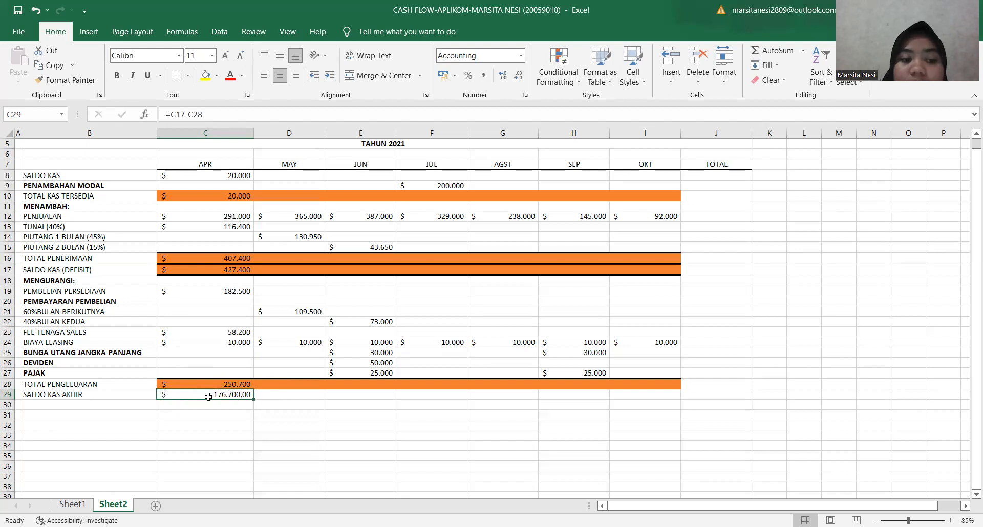
Link May's SALDO KAS in D8 to April's ending balance with =C29 and fill it across through October.
click(291, 175)
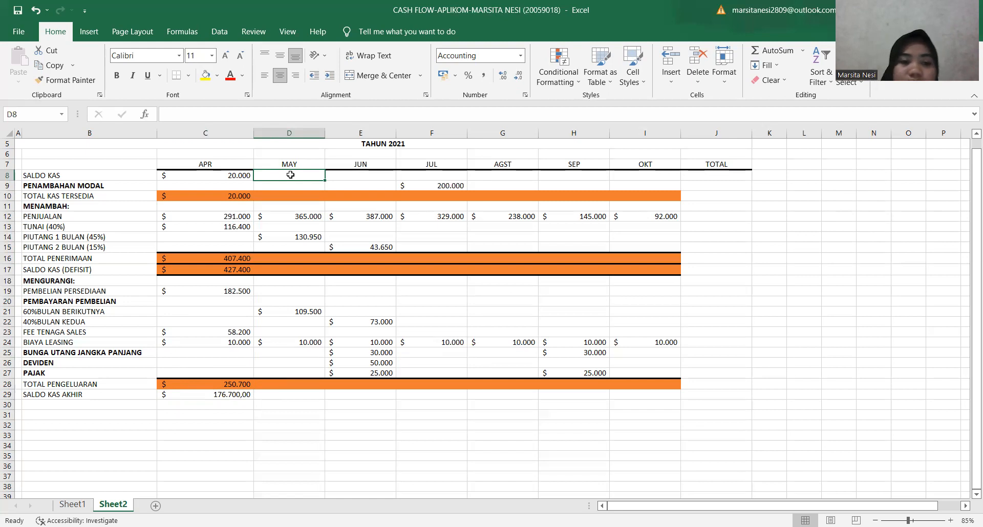
text(=)
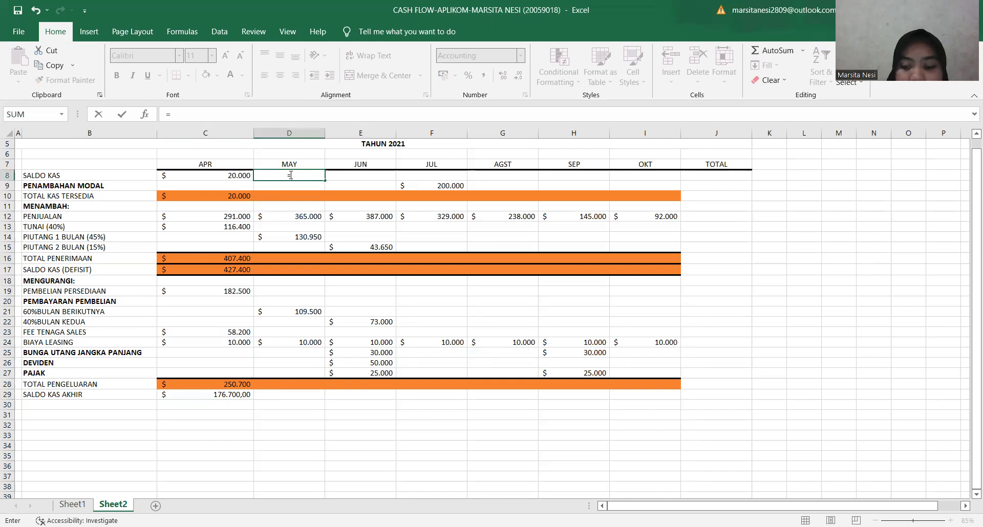
text(C29)
key(Return)
click(290, 175)
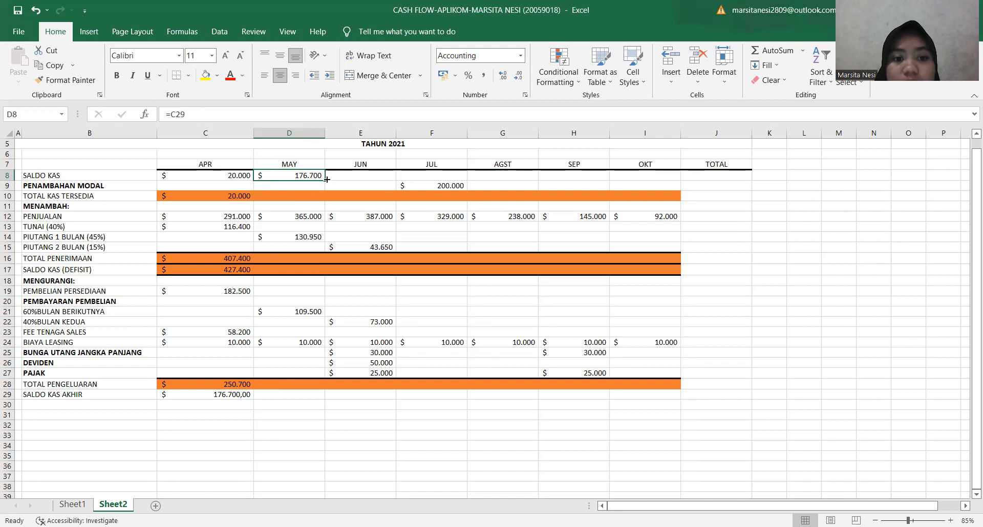
drag(325, 179, 651, 179)
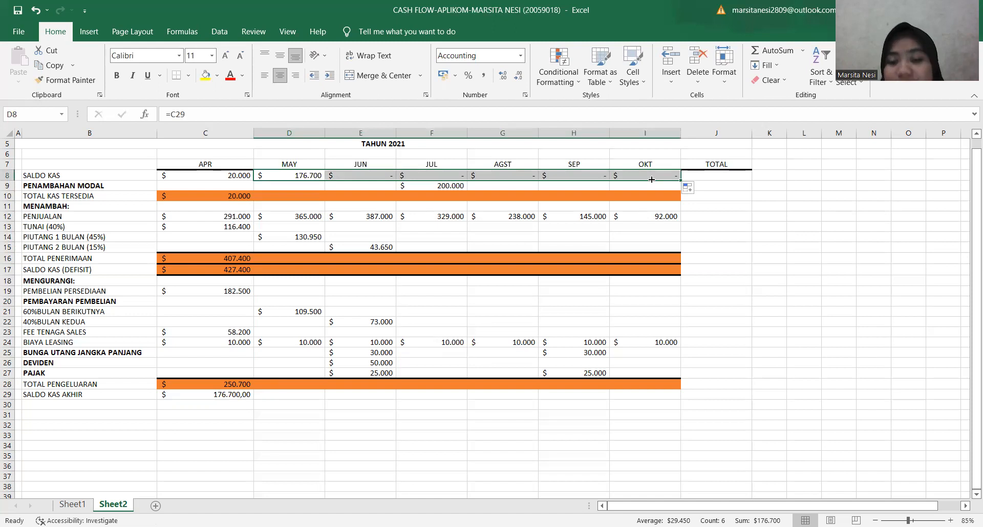
click(620, 235)
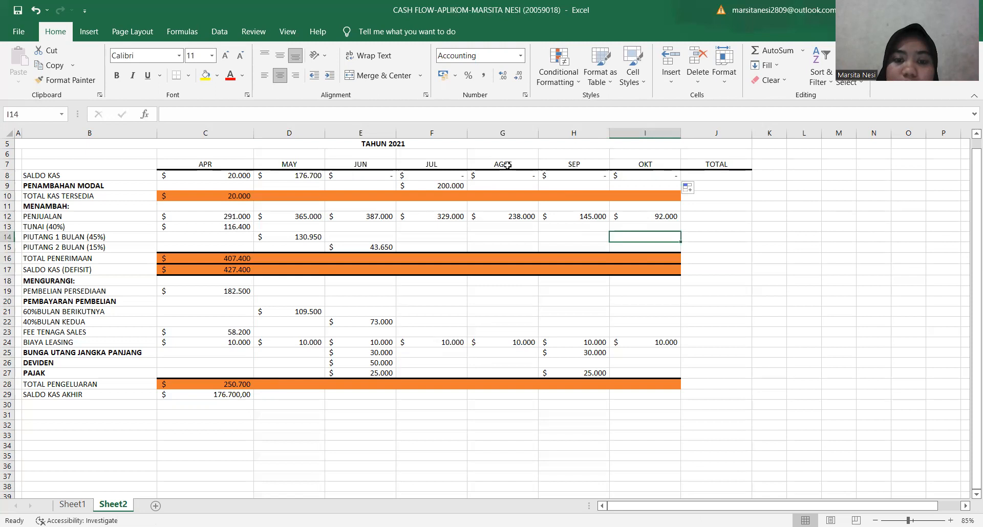
Fill April's TOTAL KAS TERSEDIA formula in C10 and TUNAI (40%) formula in C13 across through October.
click(446, 186)
click(242, 196)
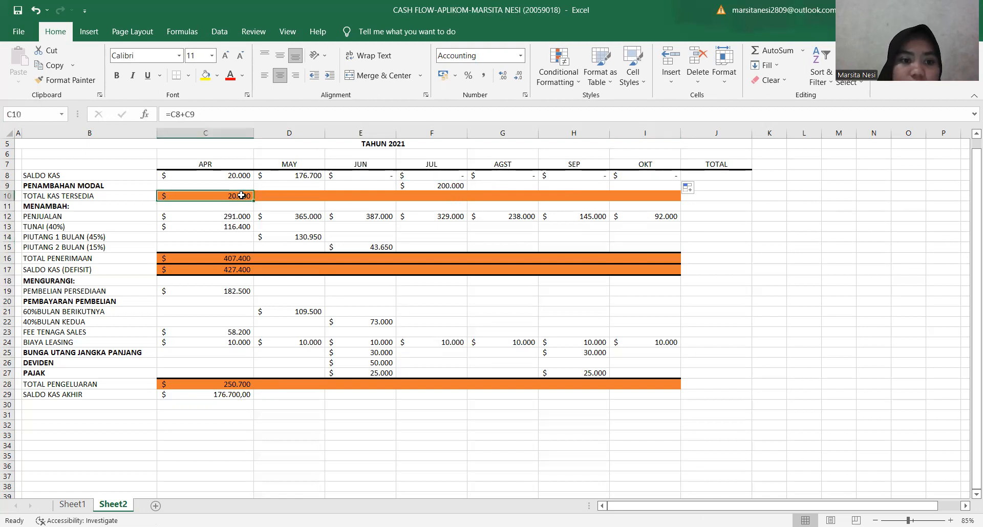
drag(252, 198, 655, 197)
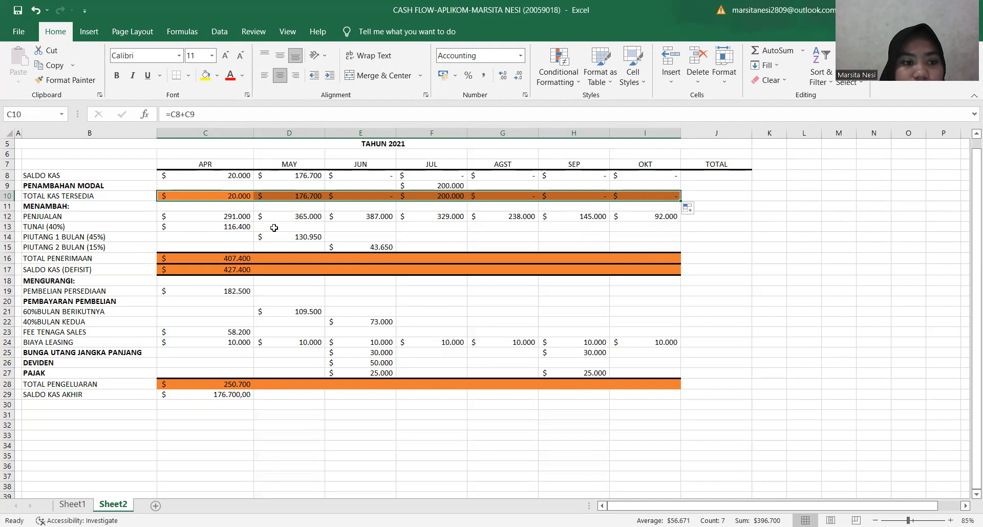
click(241, 228)
drag(253, 229, 666, 250)
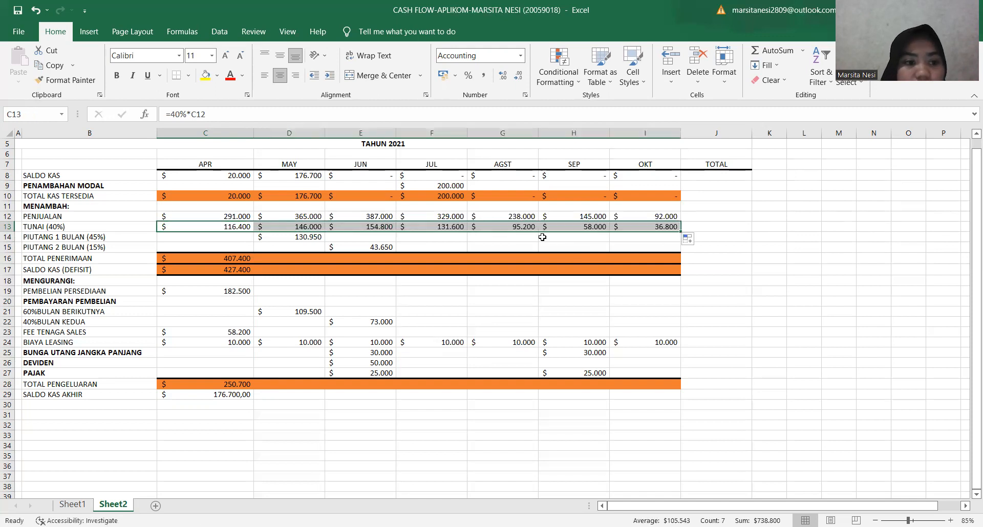
Fill the PIUTANG 1 BULAN formula from D14 and the PIUTANG 2 BULAN formula from E15 across through October.
click(311, 240)
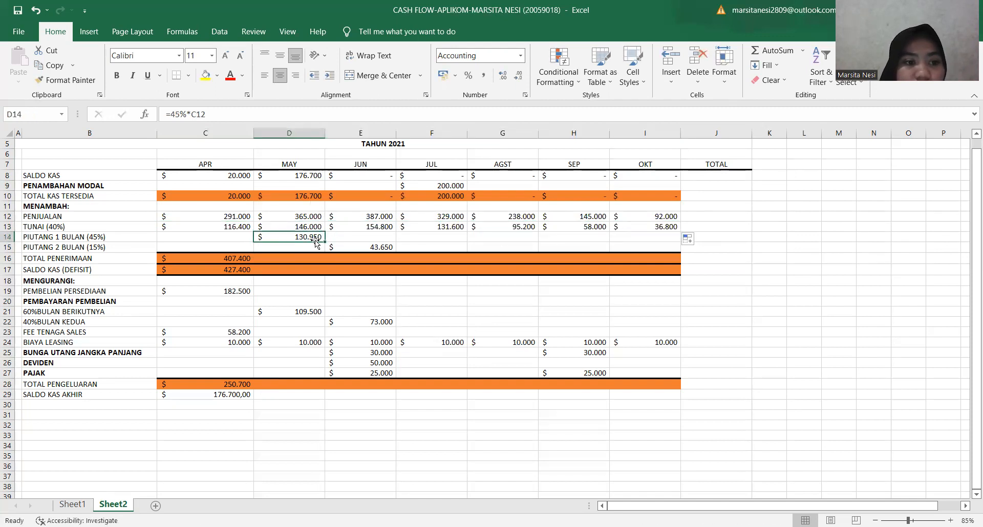
drag(325, 239, 663, 237)
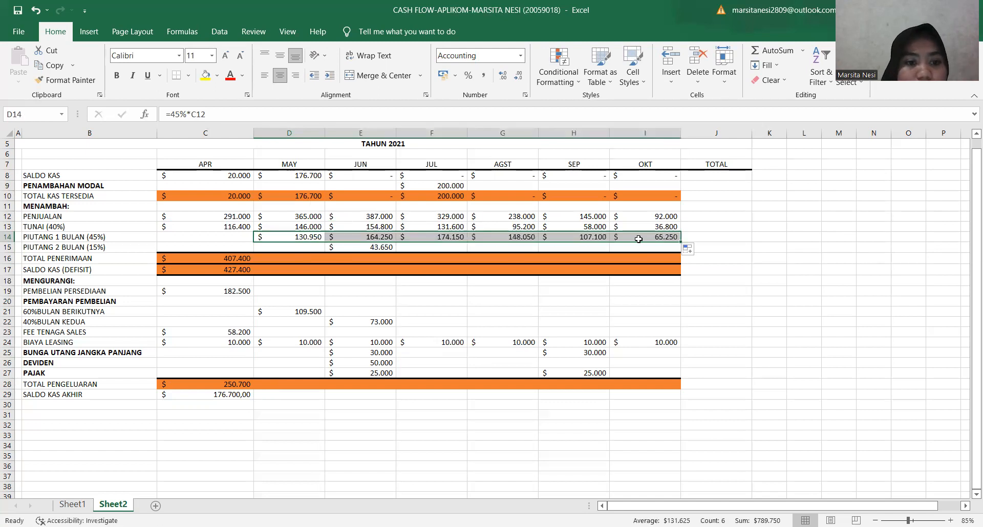
click(383, 246)
drag(395, 249, 659, 245)
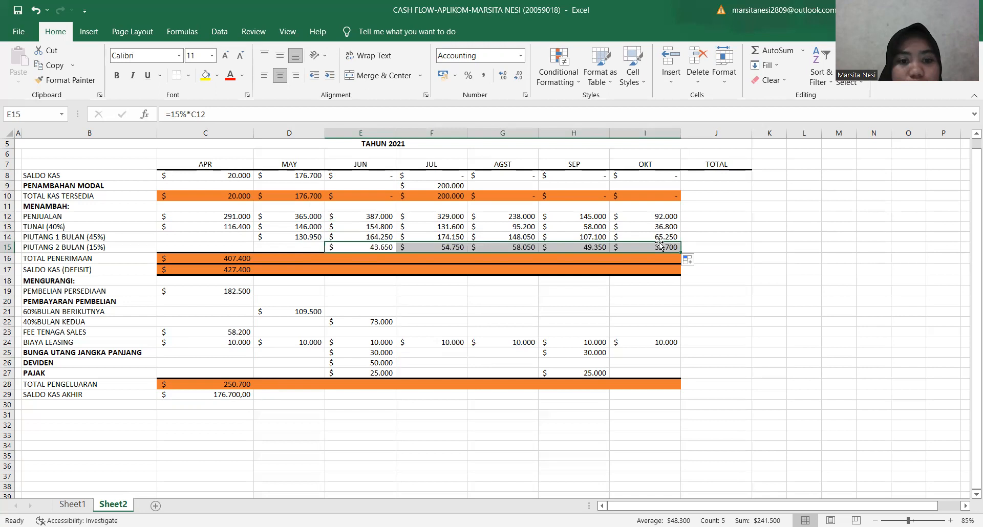
click(489, 284)
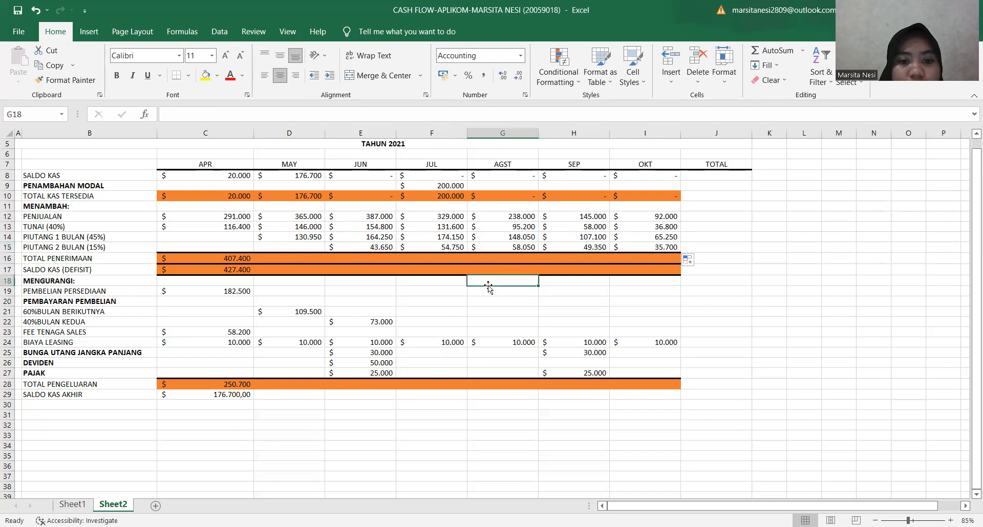
Fill April's TOTAL PENERIMAAN formula in C16 and SALDO KAS (DEFISIT) formula in C17 across through October.
click(246, 263)
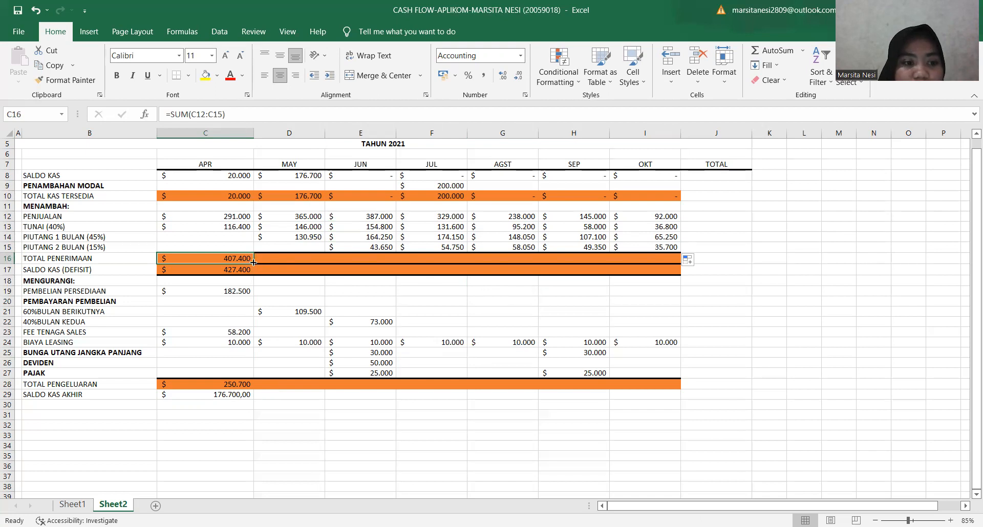
drag(254, 262, 647, 262)
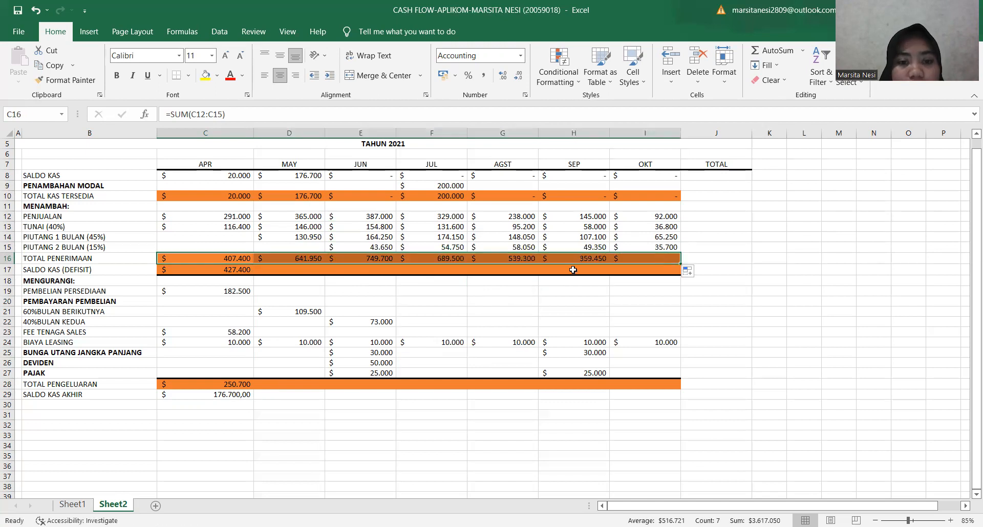
click(242, 268)
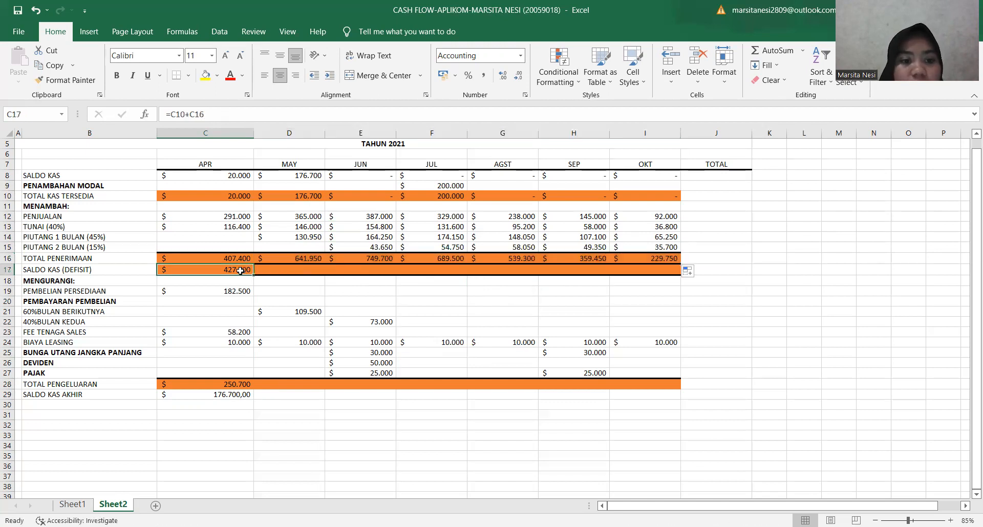
drag(253, 274, 657, 276)
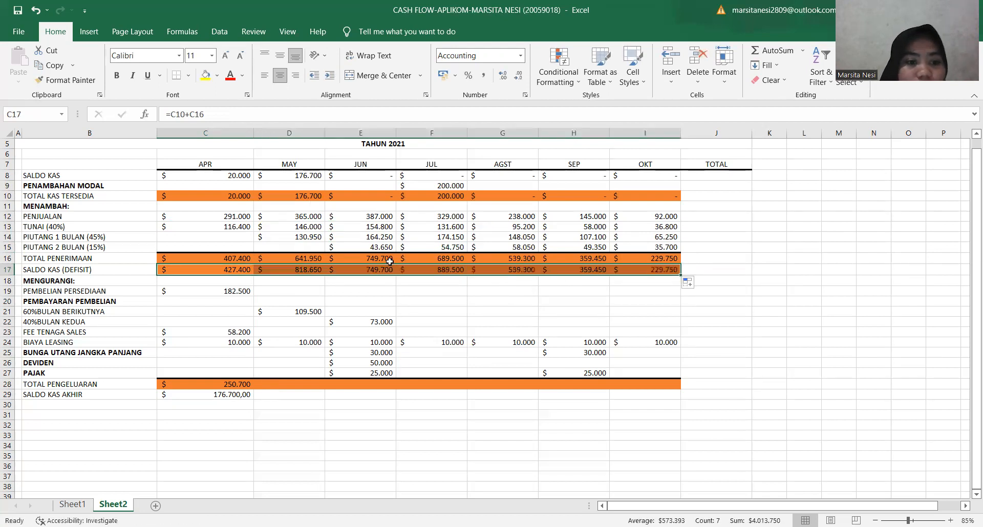
Fill April's PEMBELIAN PERSEDIAAN formula in C19 across through October.
click(185, 290)
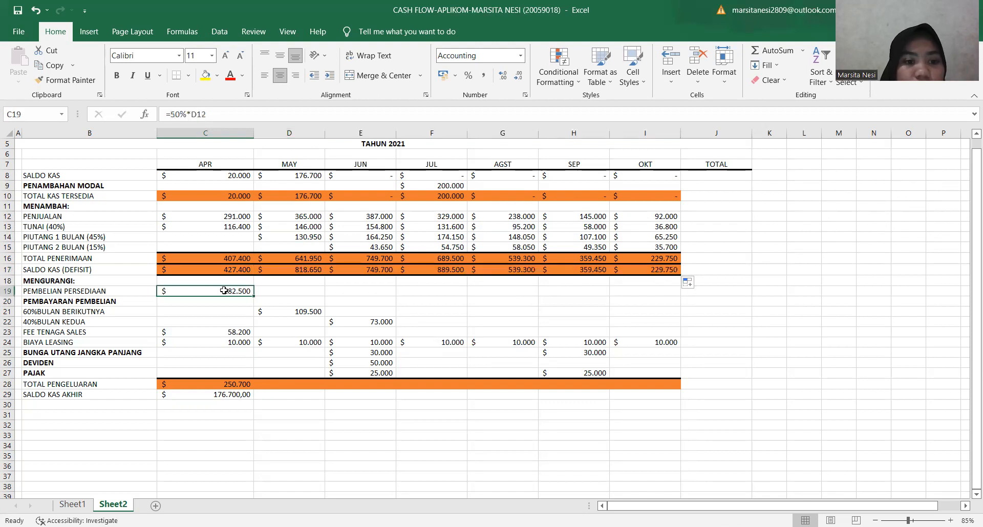
drag(253, 293, 671, 291)
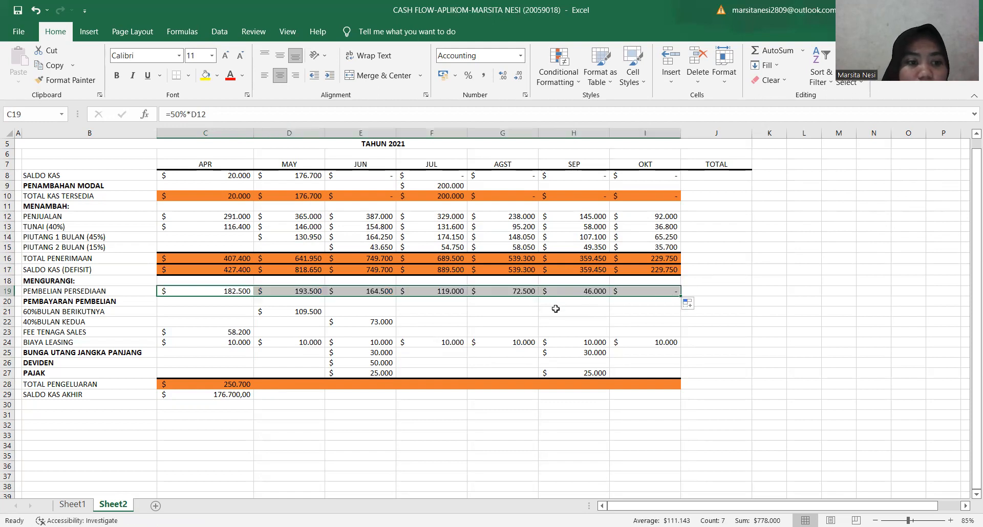
click(298, 314)
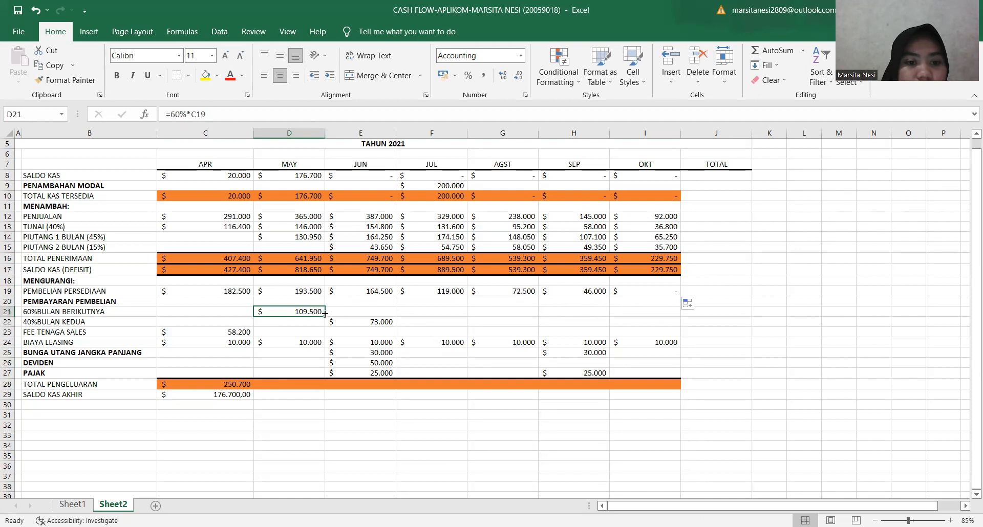
drag(524, 308, 523, 306)
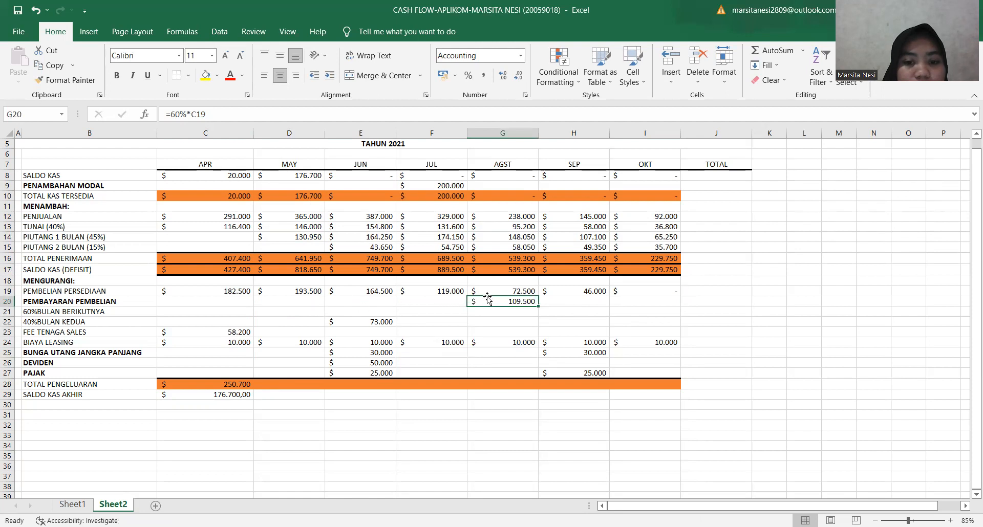
key(ctrl+c)
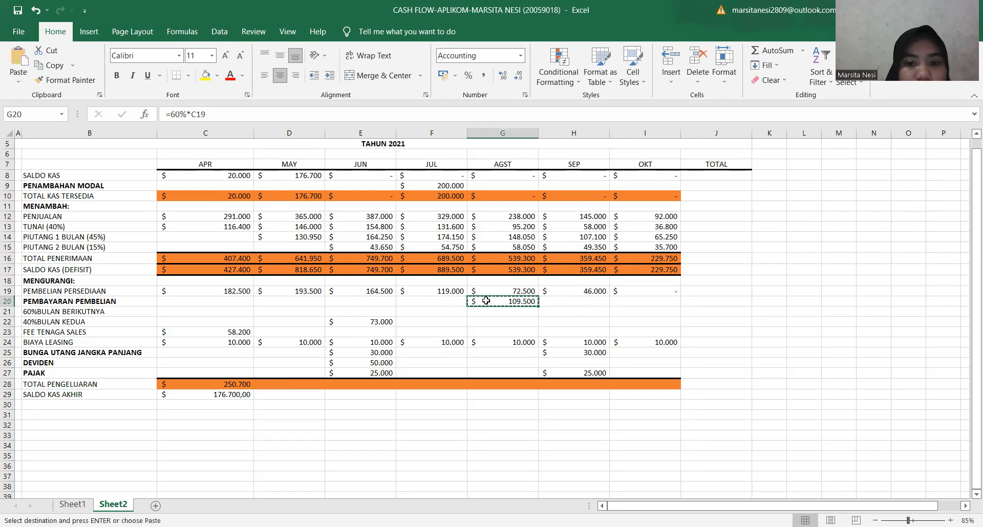
click(193, 310)
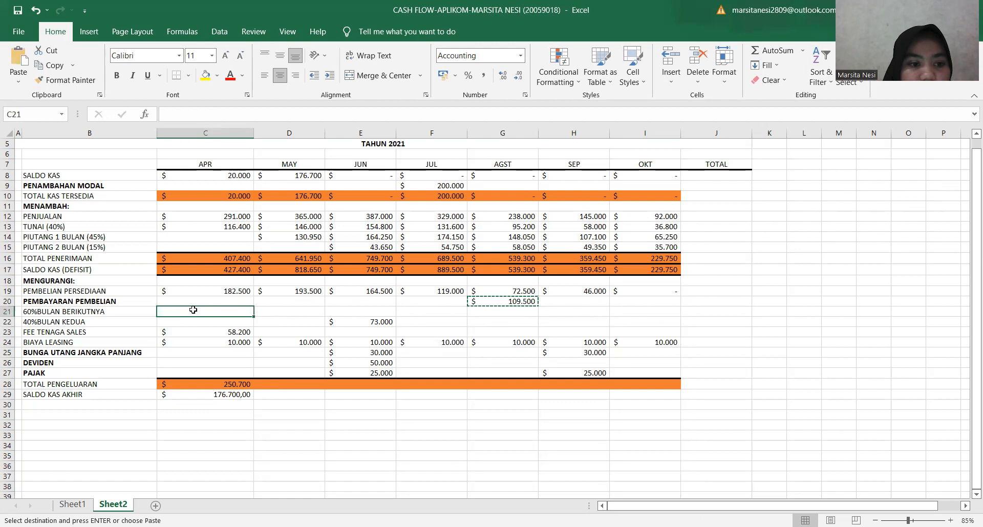
click(199, 301)
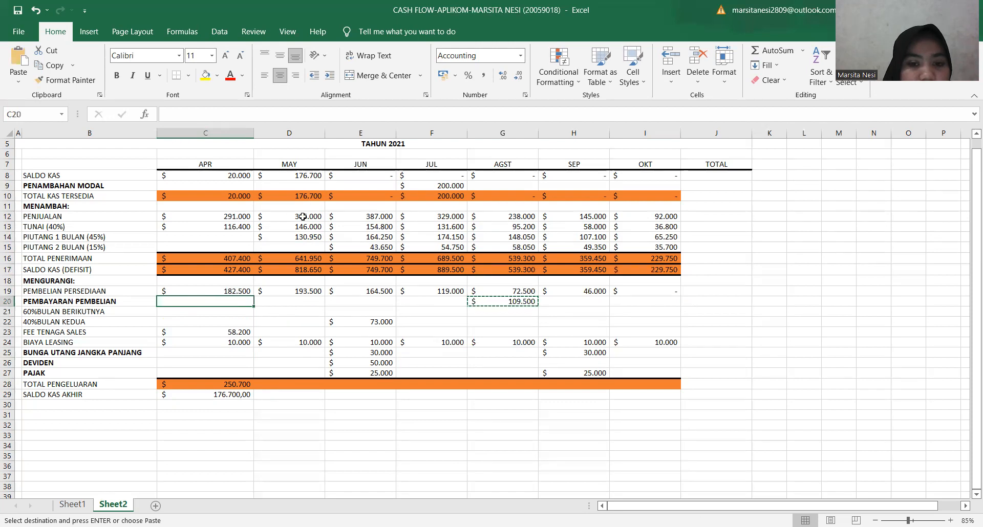
click(36, 12)
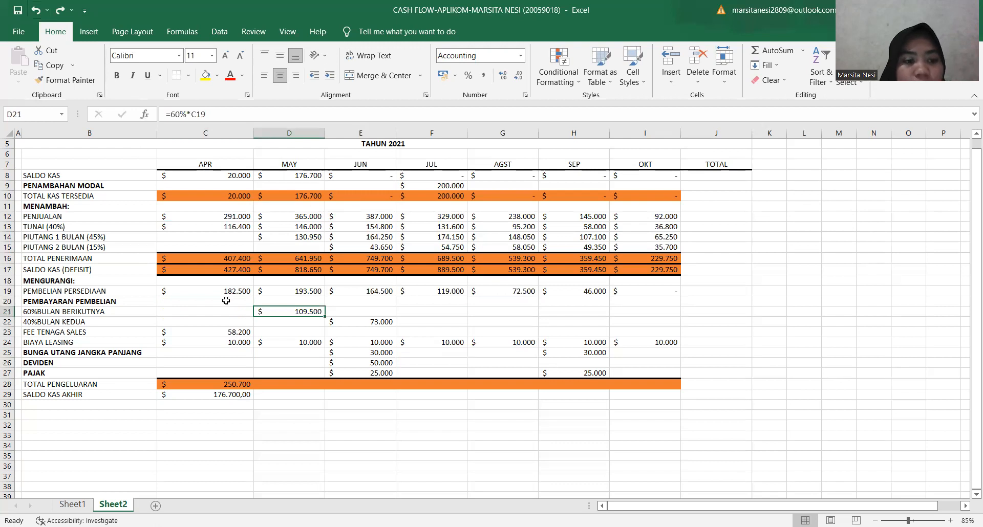
Fill May's 60% BULAN BERIKUTNYA purchase payment formula in D21 across through October.
click(257, 330)
click(281, 312)
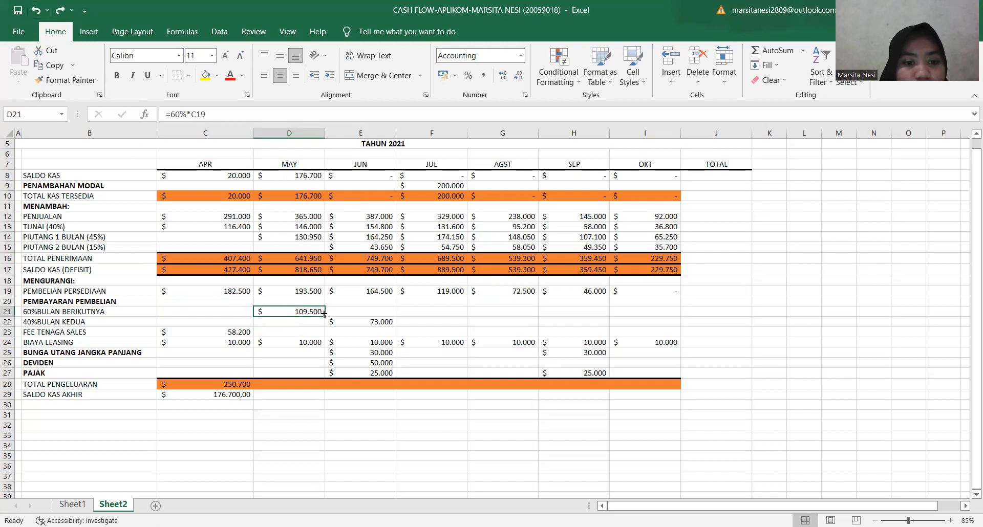
drag(324, 313, 660, 317)
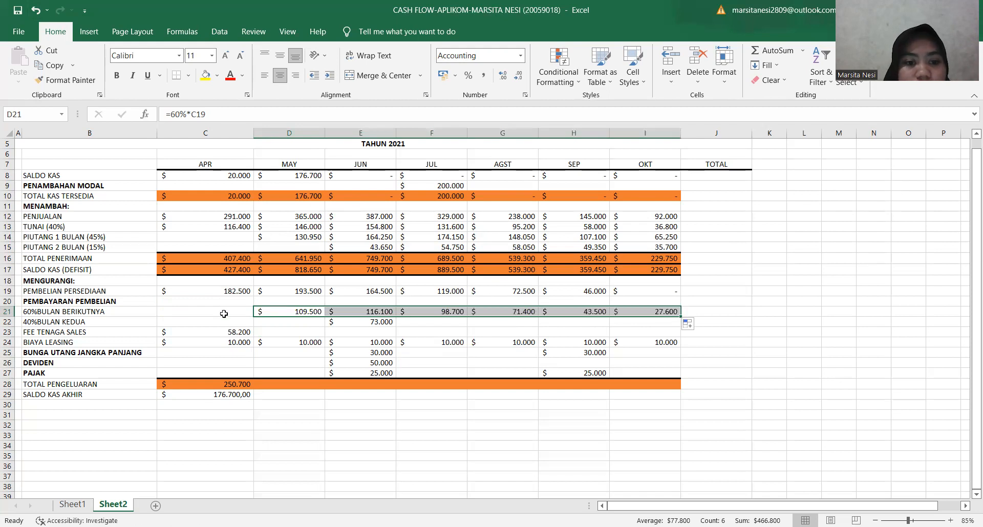
Fill the 40% BULAN KEDUA formula from E22 and the FEE TENAGA SALES formula from C23 across through October.
click(376, 332)
click(380, 321)
drag(397, 325, 658, 322)
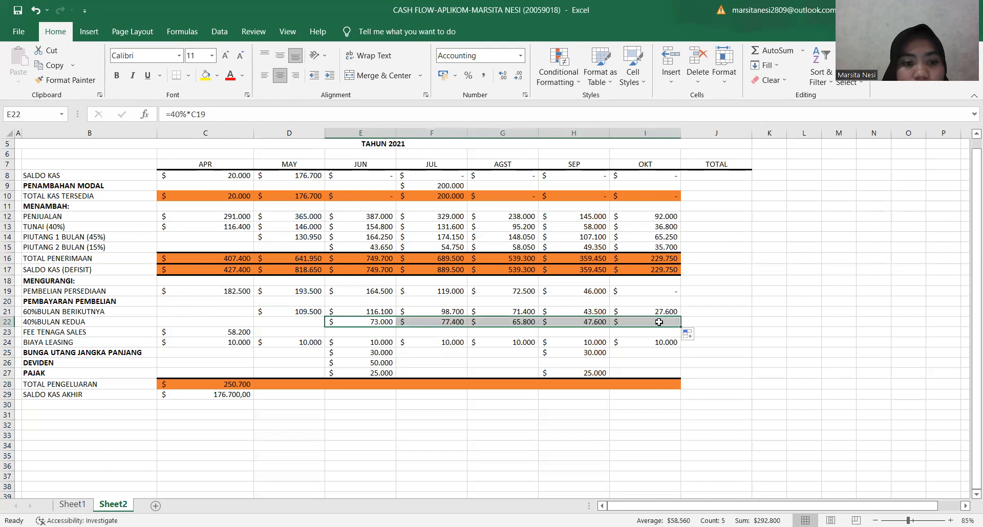
click(243, 332)
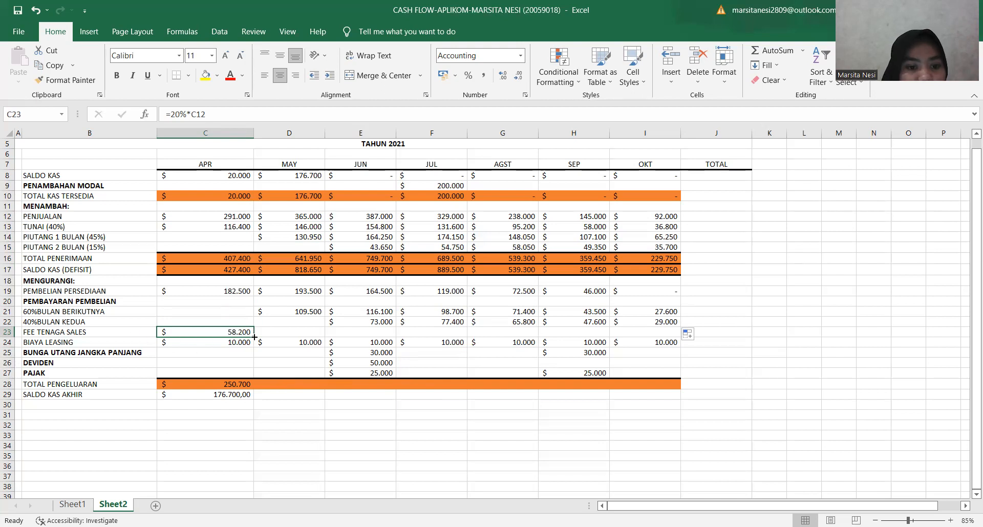
drag(255, 336, 655, 333)
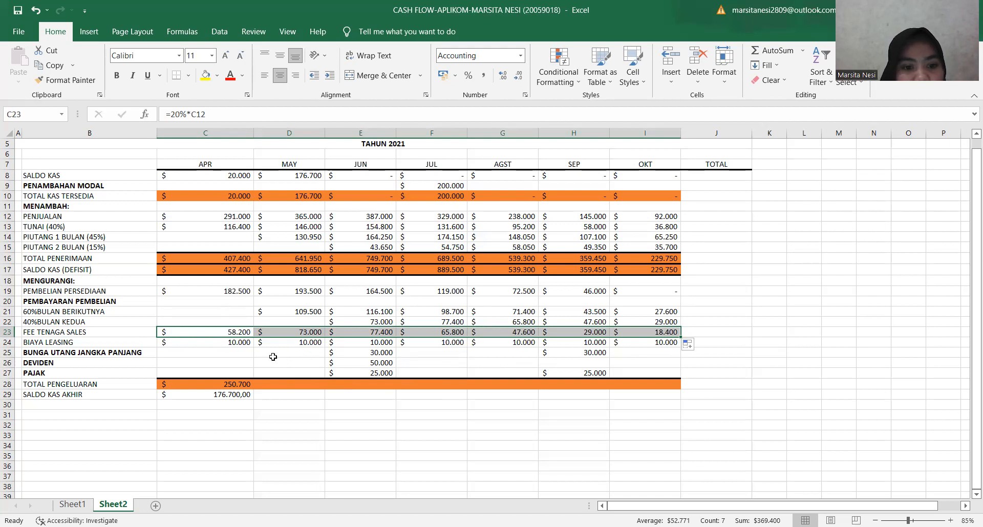
Fill April's TOTAL PENGELUARAN formula in C28 and SALDO KAS AKHIR formula in C29 across through October.
click(212, 388)
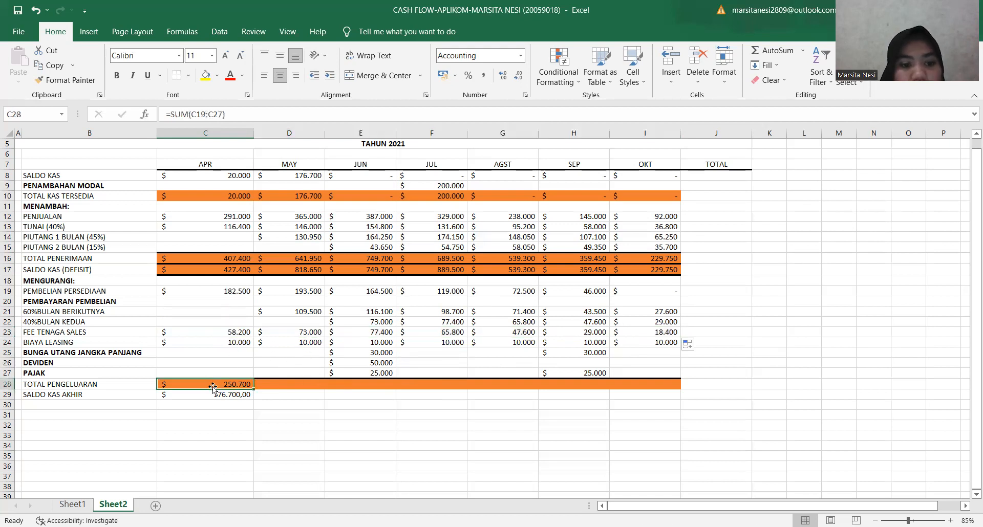
drag(252, 388, 649, 381)
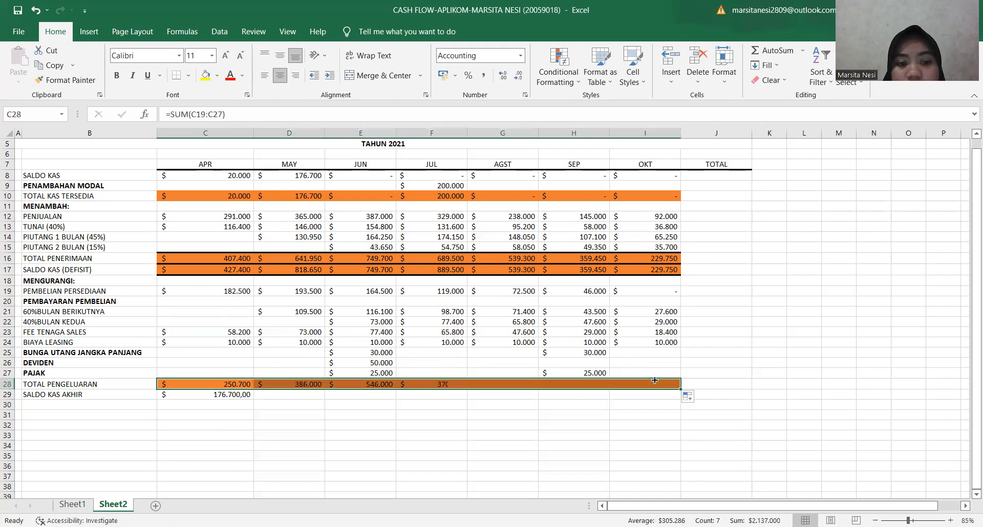
click(202, 398)
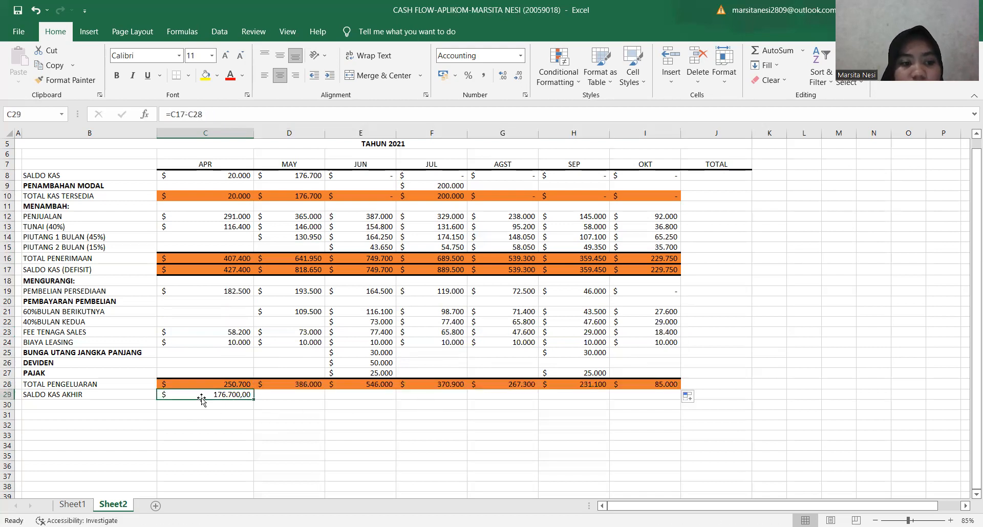
drag(254, 397, 655, 399)
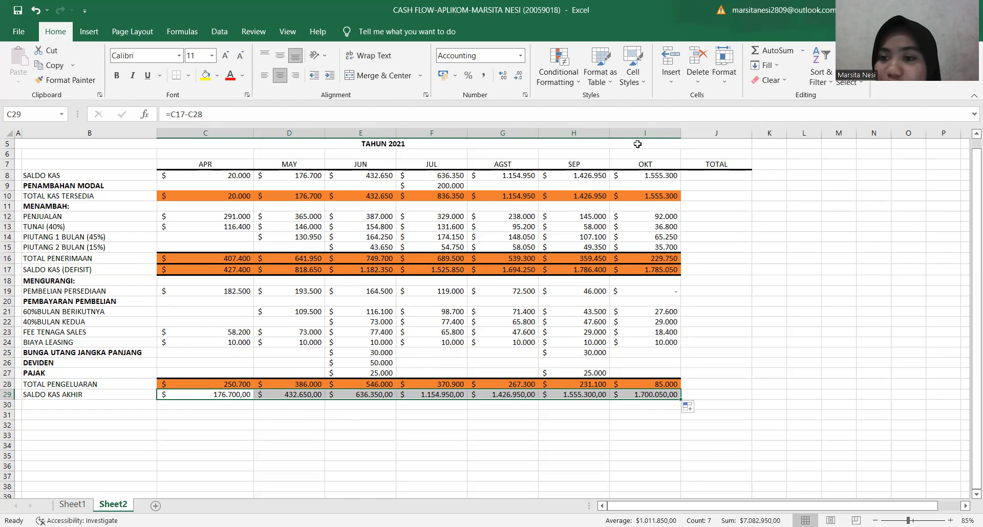
Enter the formula =SUM(C8:I8) in J8 to total the SALDO KAS row under TOTAL.
click(700, 176)
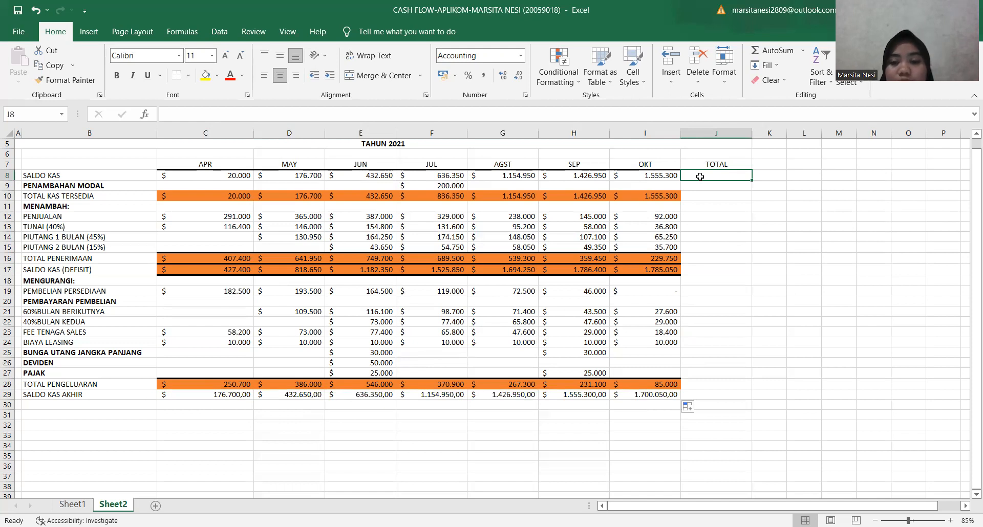
text(=)
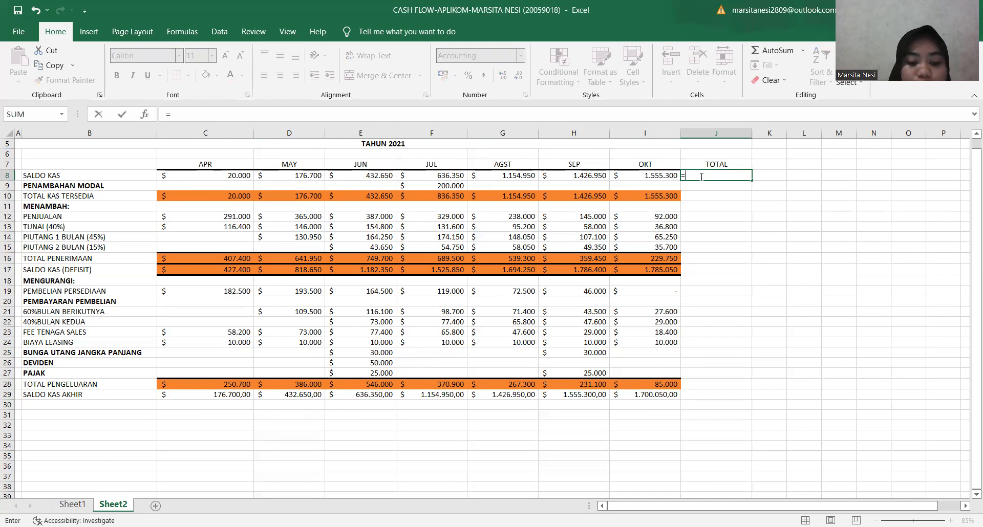
text(SUM()
click(245, 178)
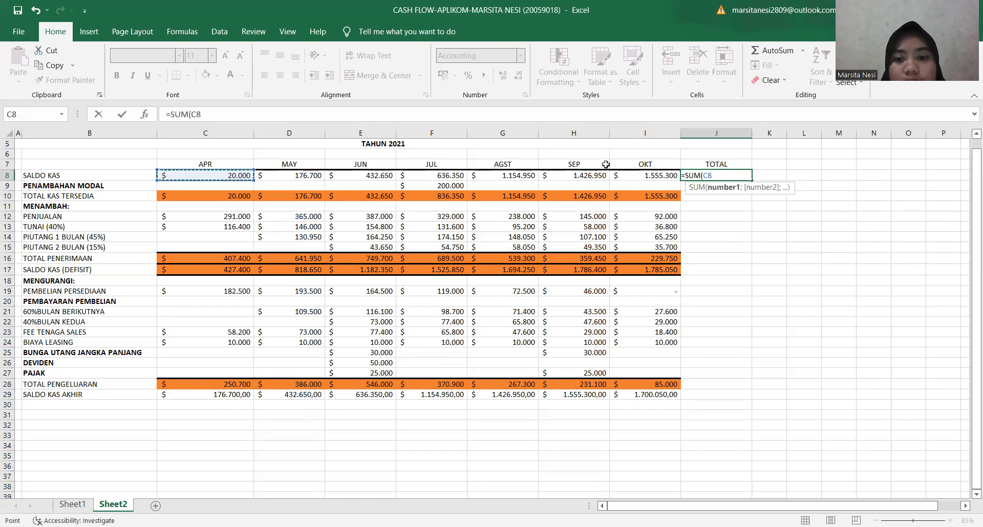
shift+click(660, 177)
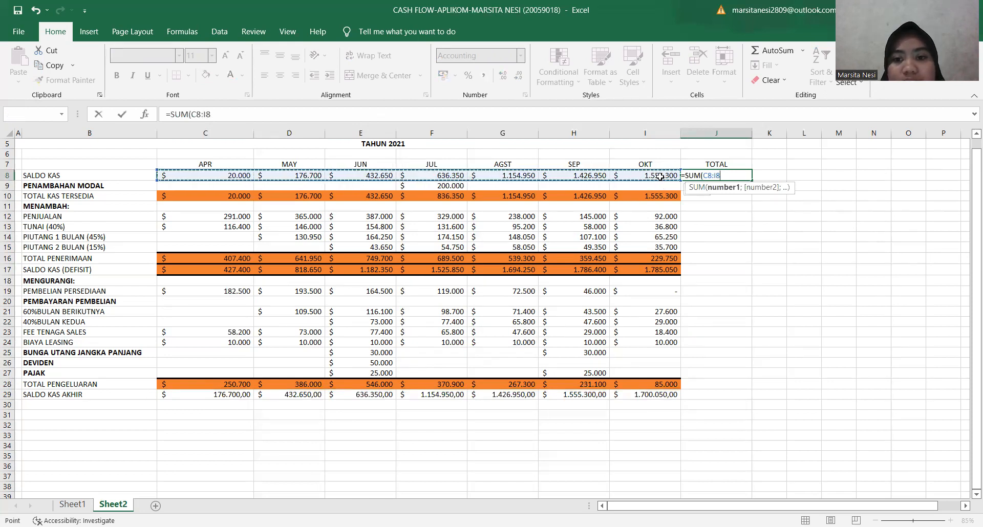
text())
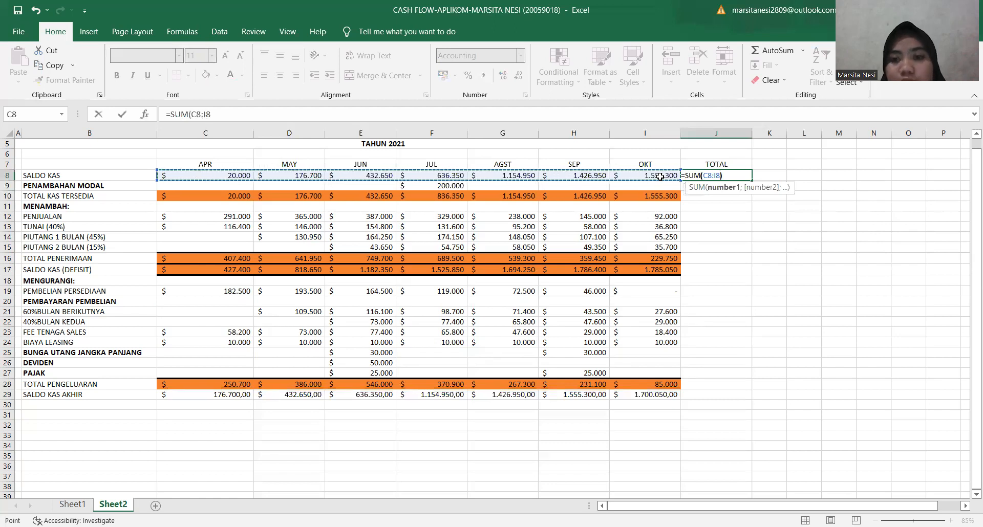
key(Return)
Fill the TOTAL formula from J8 down the column through the SALDO KAS AKHIR row in J29.
click(720, 174)
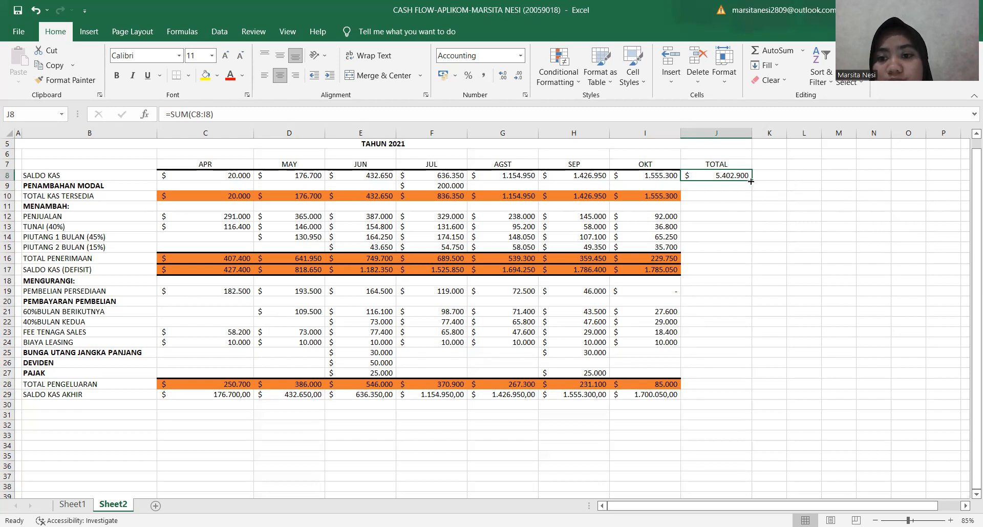
drag(750, 181, 754, 398)
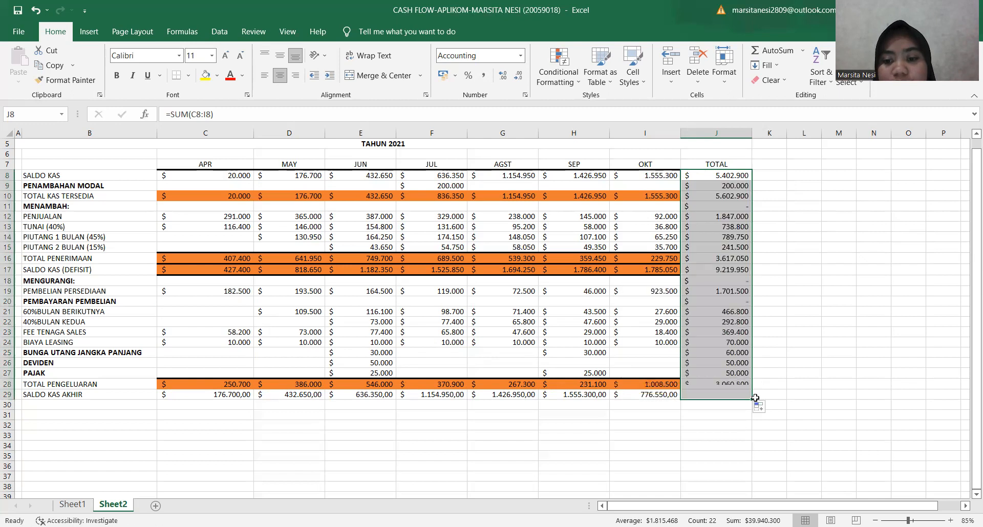
click(778, 380)
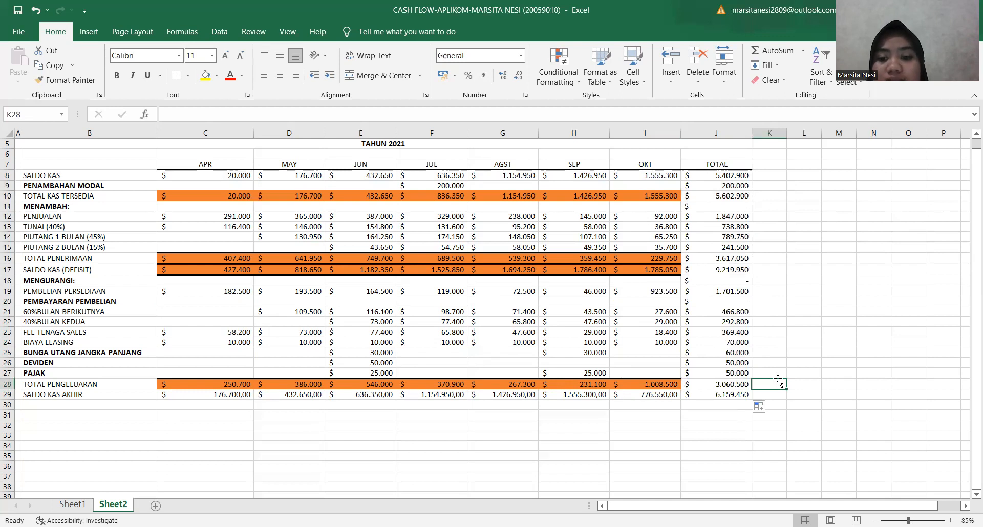
click(725, 393)
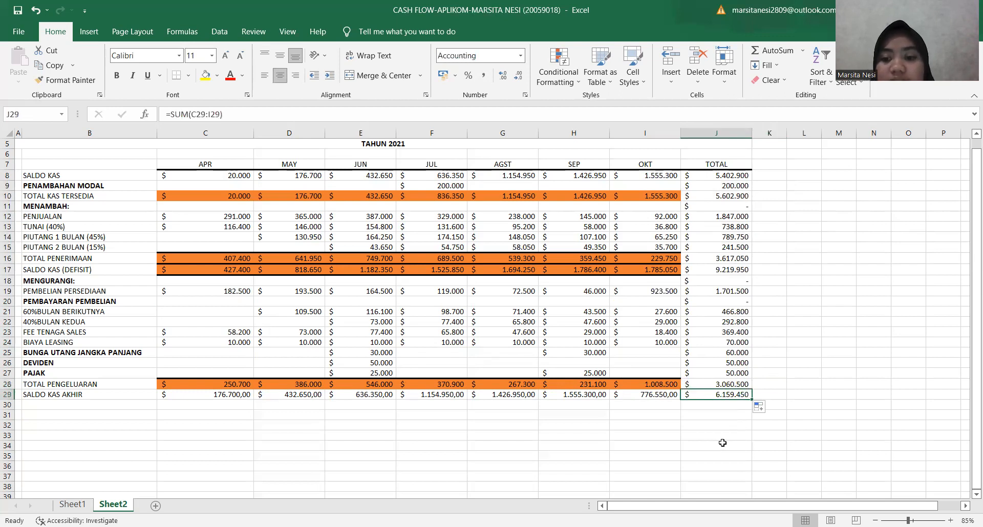